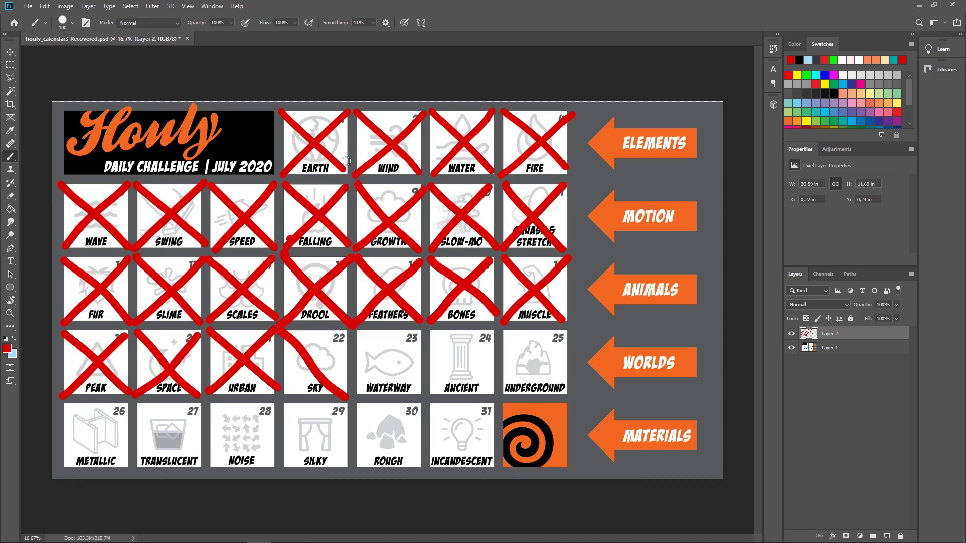
- Replace the last red stroke on the SKY tile with a smoother one, using about 55% brush smoothing
key(ctrl+z)
click(373, 23)
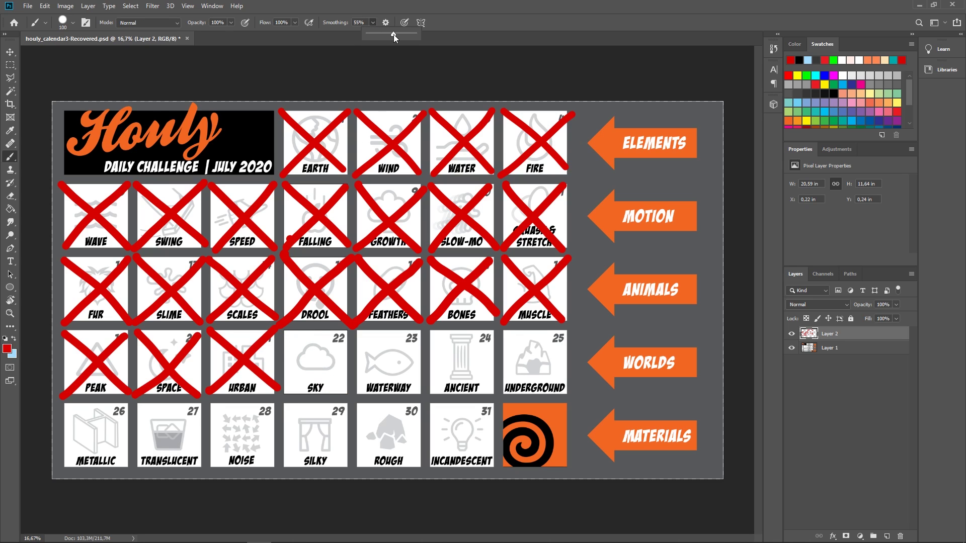
drag(394, 35, 395, 34)
drag(279, 331, 352, 332)
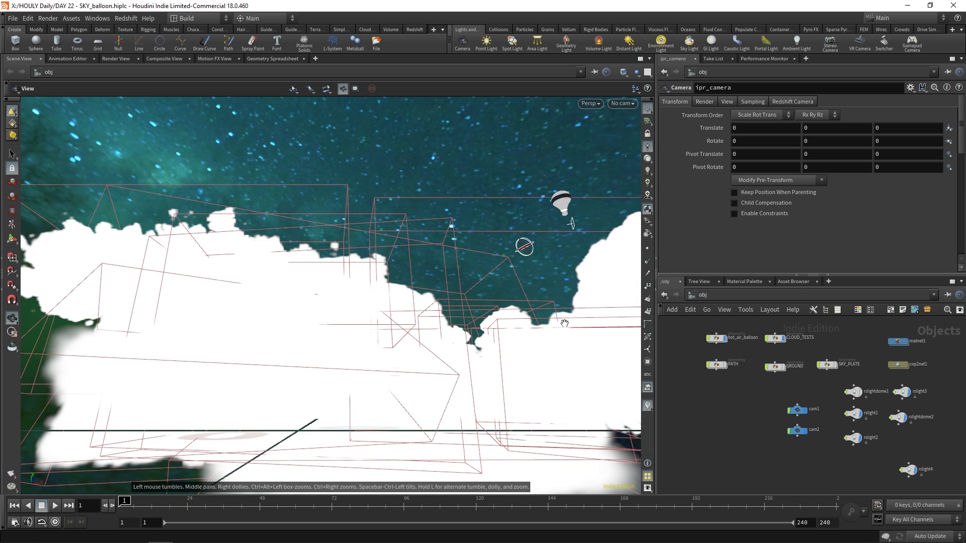
- Switch to Houdini and look through cam1 in the viewport
click(623, 103)
click(626, 155)
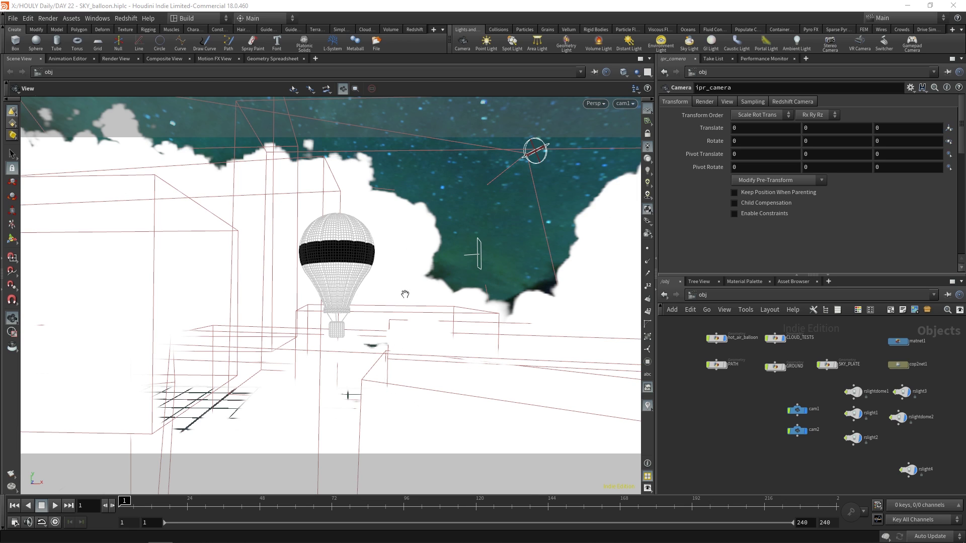
- Browse the project's saved DAY scene files in the file browser and close it without opening one
click(13, 19)
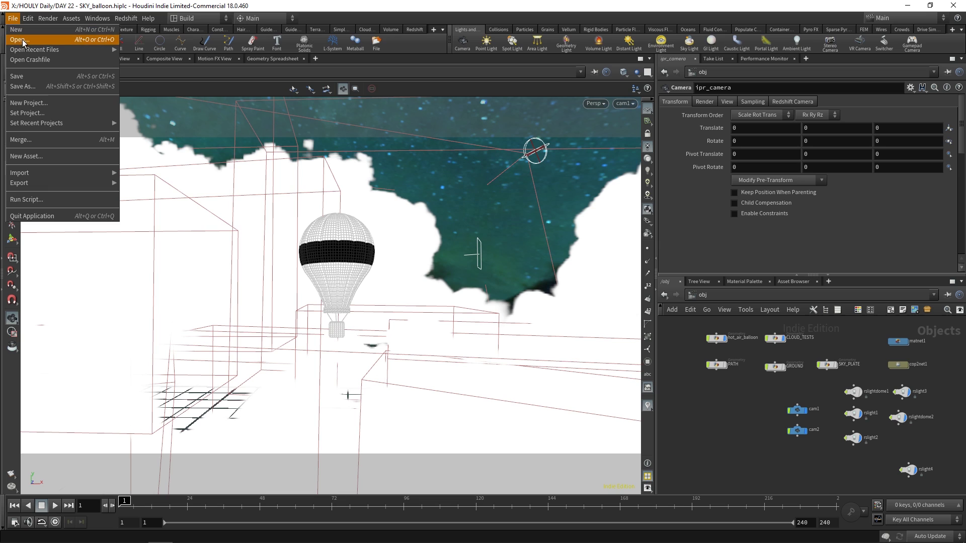
click(19, 39)
scroll(214, 169, down, 3)
scroll(222, 176, down, 1)
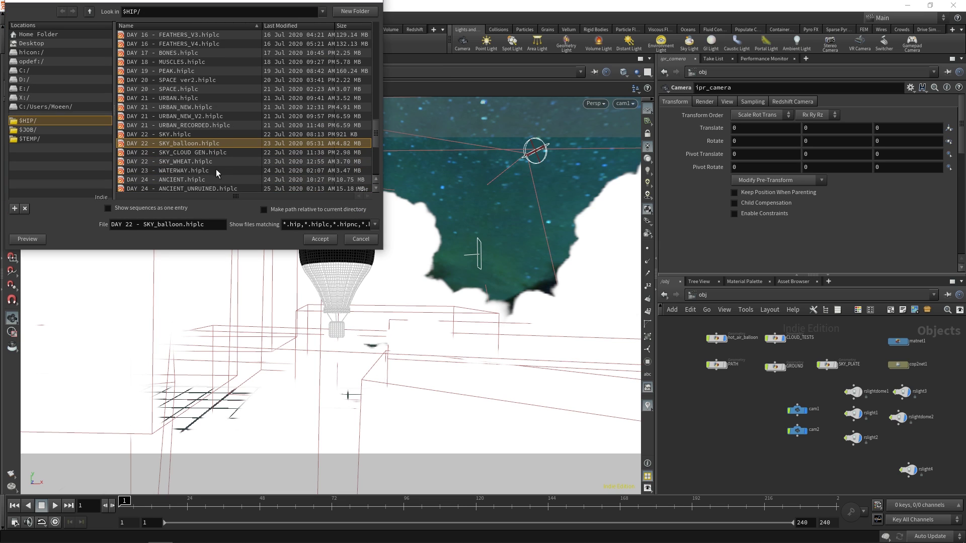
scroll(187, 149, up, 1)
scroll(186, 141, down, 1)
click(368, 239)
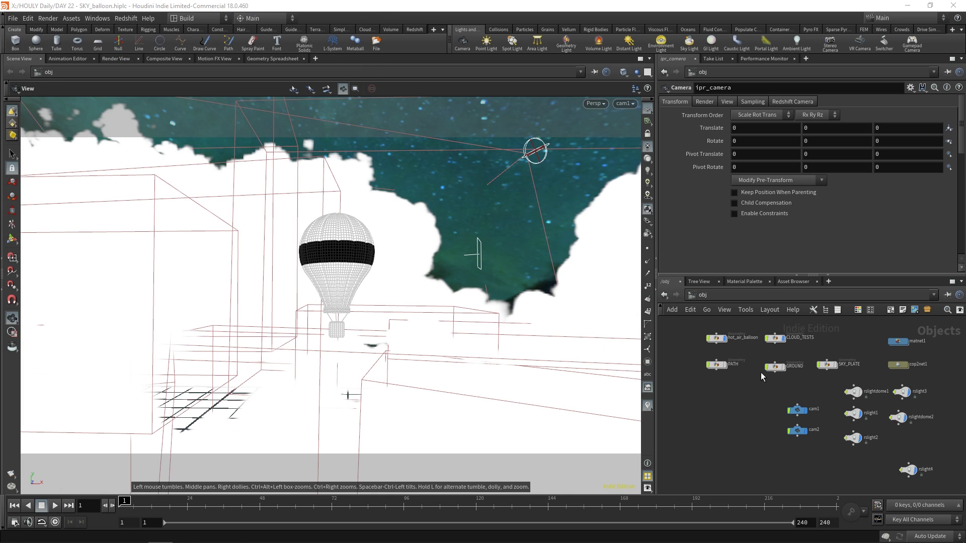
- Open the CLOUD_TESTS geometry network from the object level
middle_drag(762, 377, 766, 410)
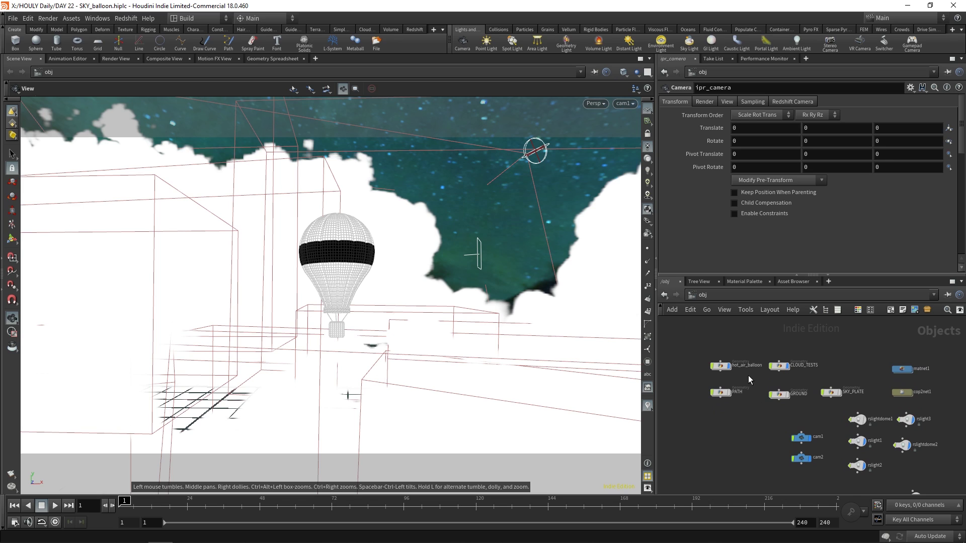
scroll(751, 374, up, 2)
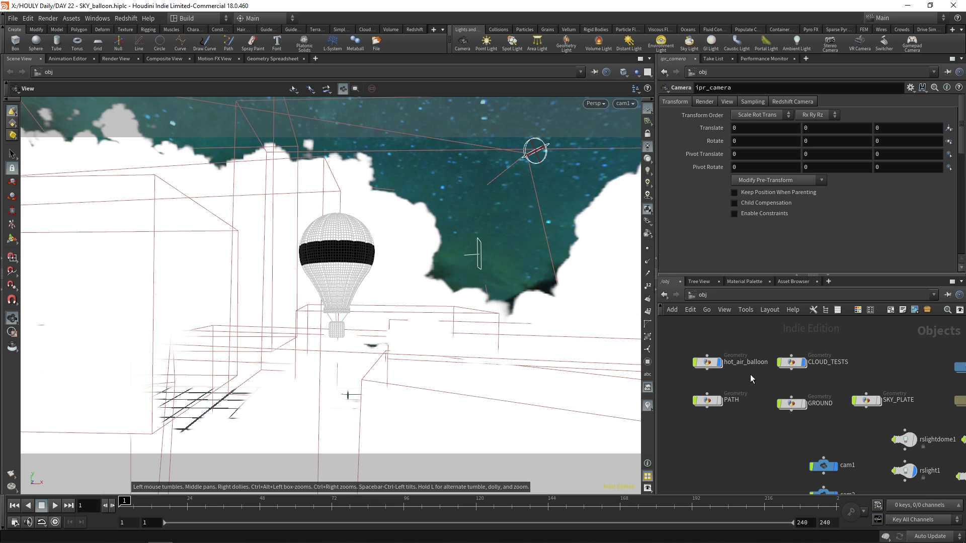
scroll(740, 375, up, 1)
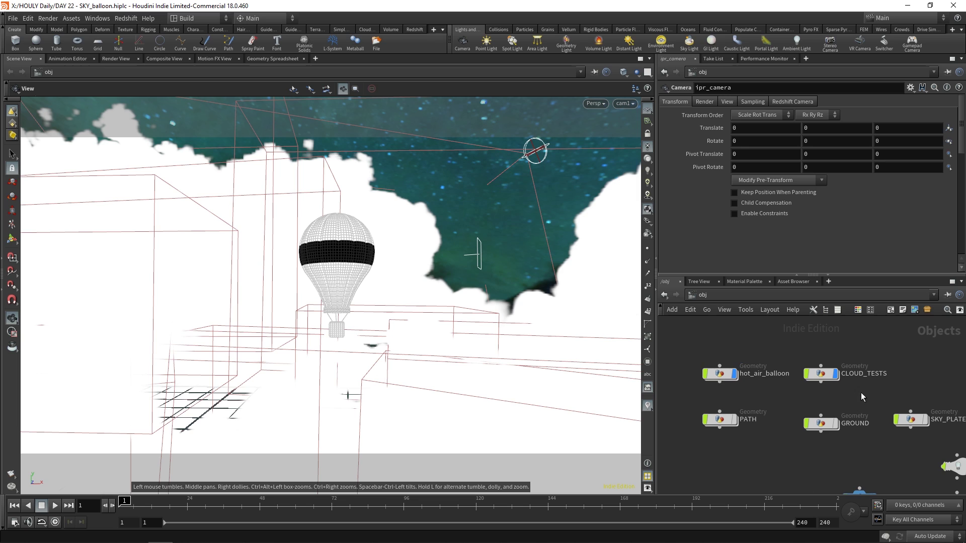
double_click(821, 375)
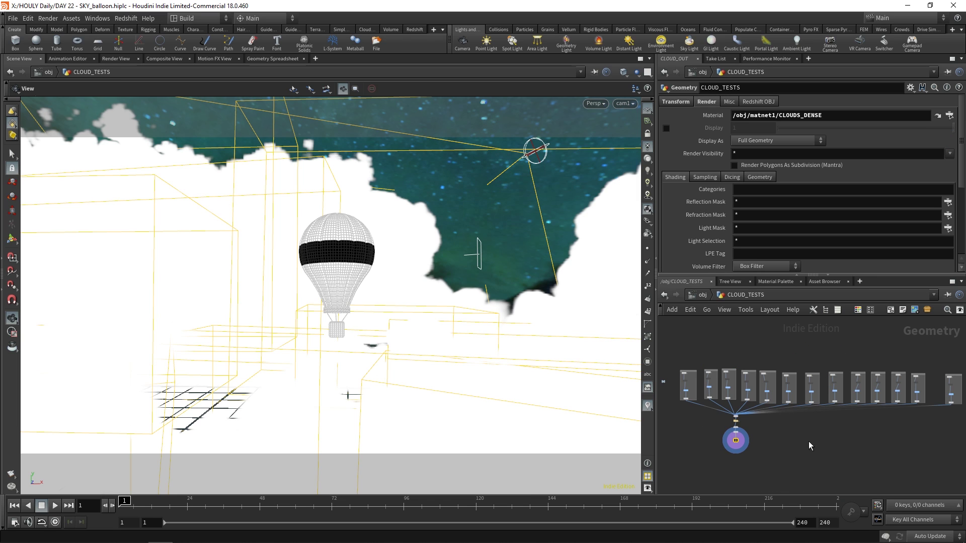
- Examine the row of grouped cloud branches in CLOUD_TESTS and how they feed the shared merge, ending at the drawcurve3 branch
middle_drag(808, 442, 824, 453)
scroll(716, 430, up, 5)
middle_drag(716, 429, 707, 464)
scroll(779, 476, up, 5)
middle_drag(951, 460, 781, 461)
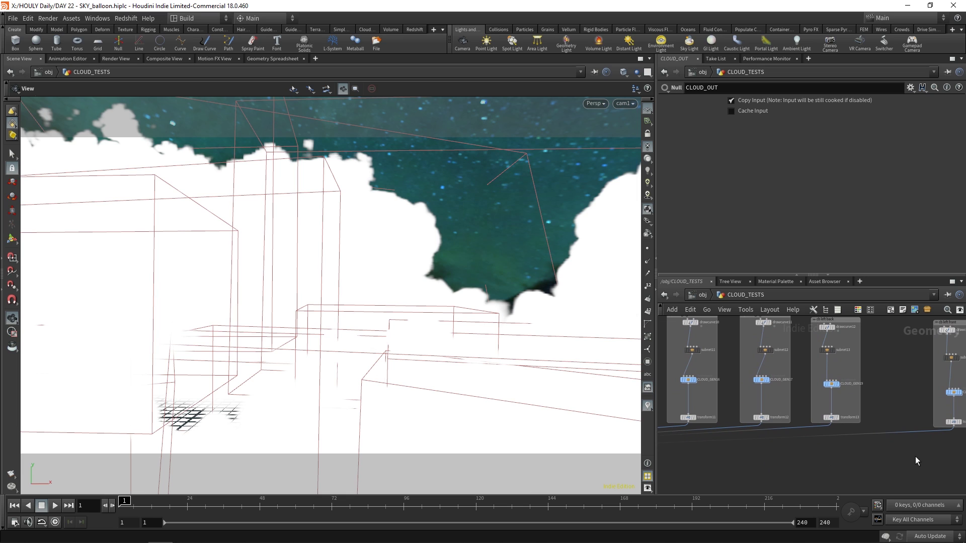
middle_drag(723, 453, 854, 449)
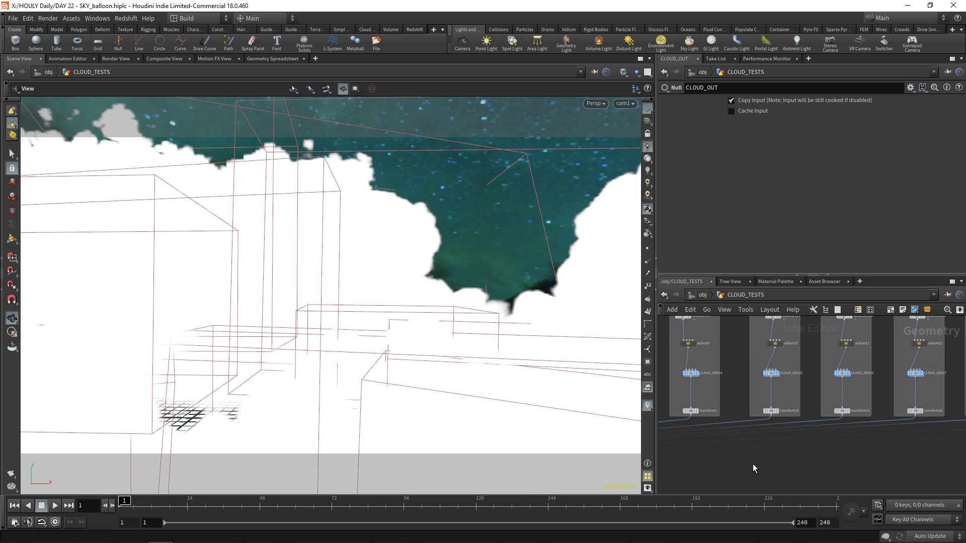
middle_drag(752, 464, 886, 457)
middle_drag(752, 458, 856, 452)
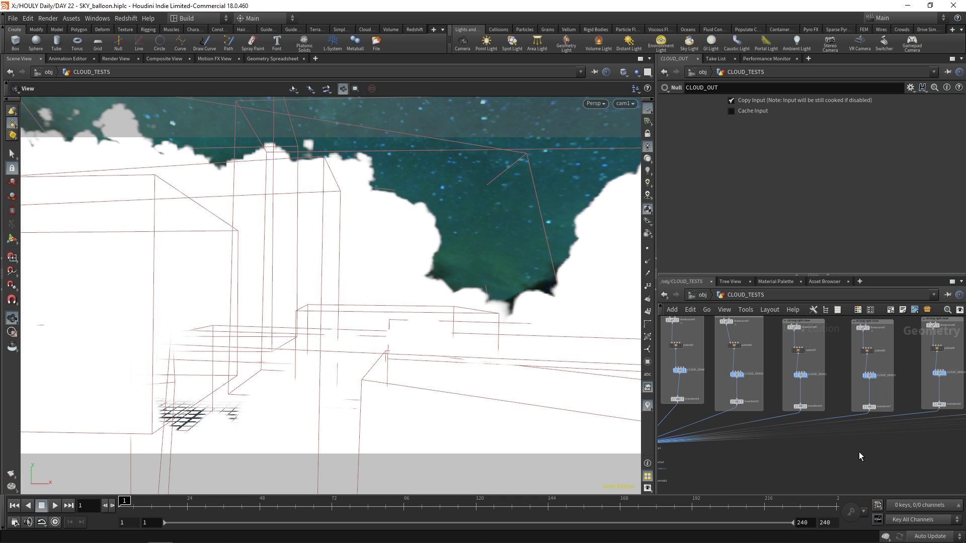
middle_drag(746, 451, 845, 447)
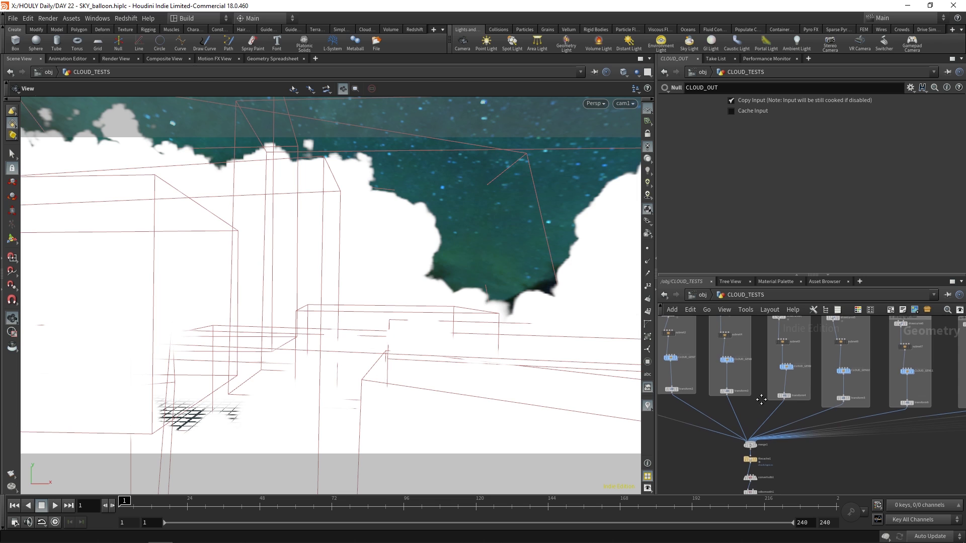
middle_drag(738, 362, 761, 391)
scroll(760, 401, up, 3)
scroll(760, 391, up, 2)
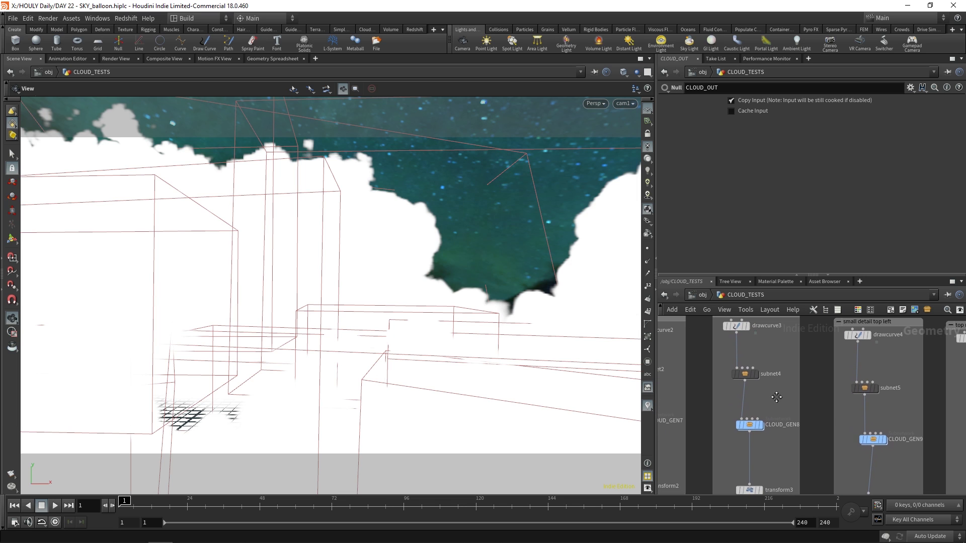
- Display the drawcurve3 outline and the solid shape from subnet4, viewing each from several angles
click(754, 331)
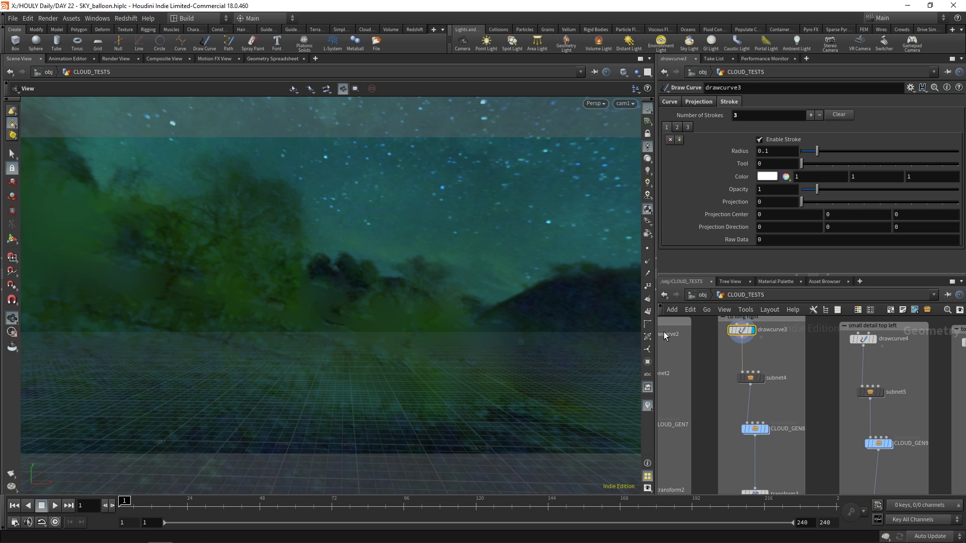
mouse_move(389, 306)
mouse_down()
mouse_move(379, 347)
mouse_move(369, 340)
mouse_up()
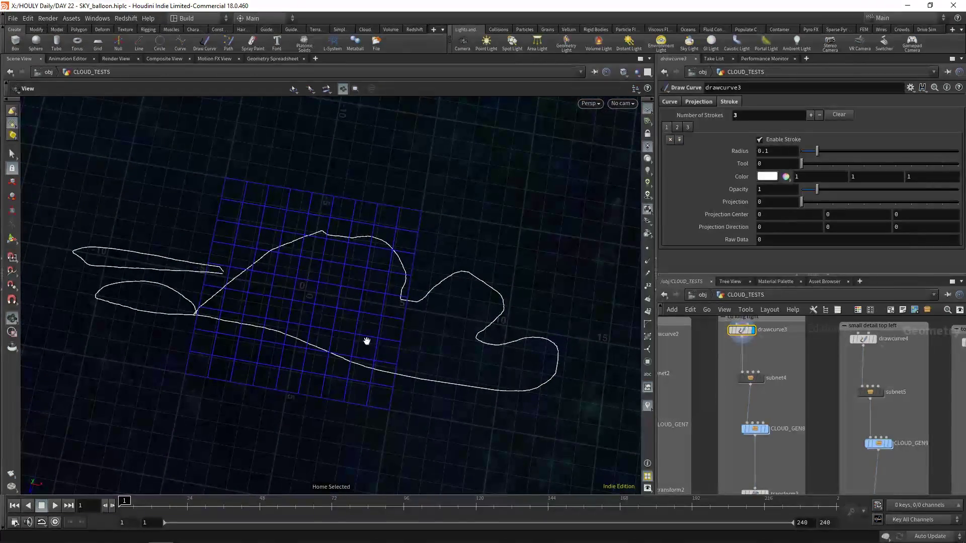
click(763, 378)
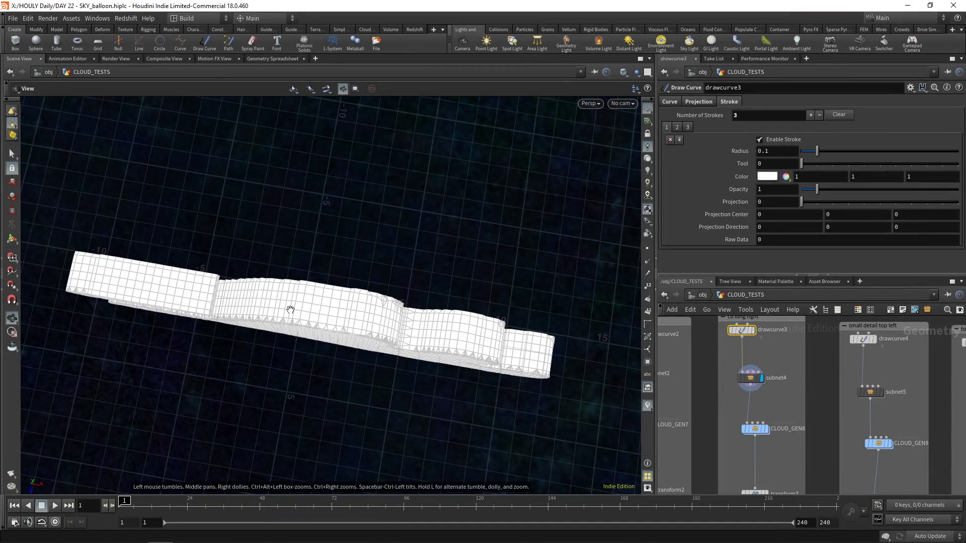
drag(370, 320, 332, 229)
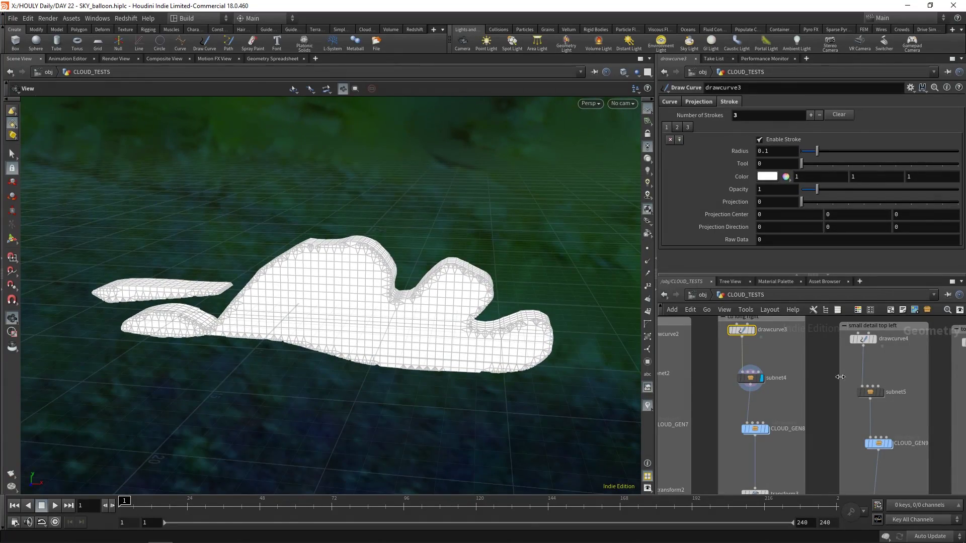
- Open subnet4 and display its stages in order from fuse1 through resample1 and polyfill1 to polyextrude2
double_click(752, 383)
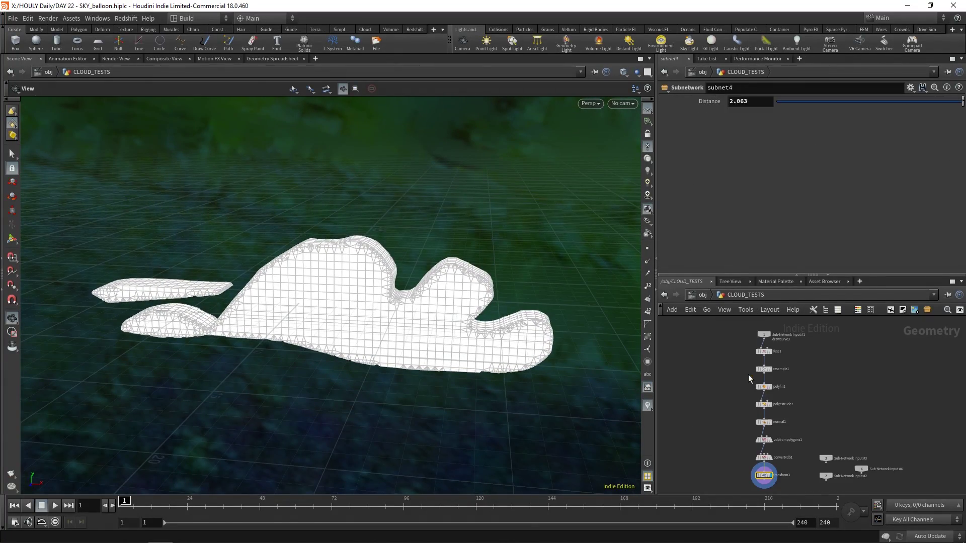
scroll(765, 370, up, 3)
click(764, 382)
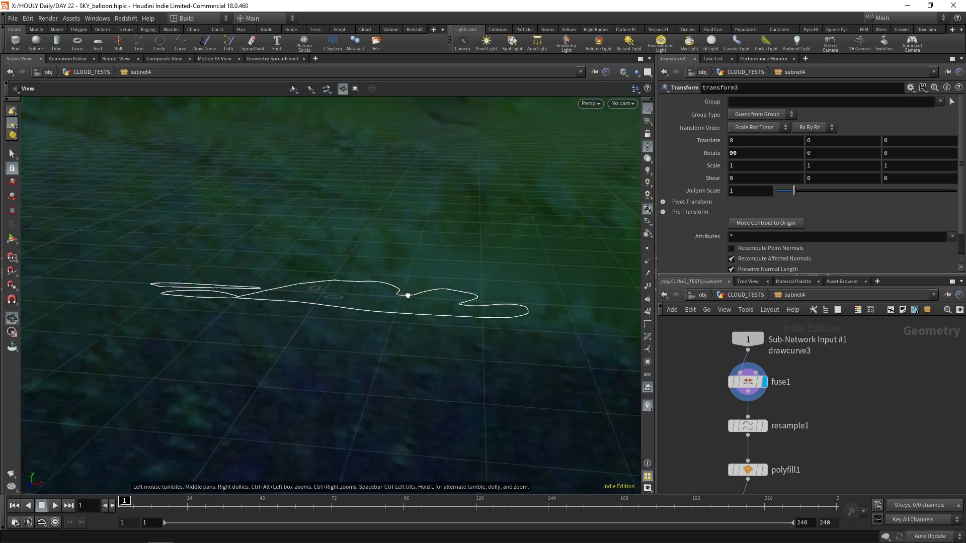
scroll(773, 402, down, 2)
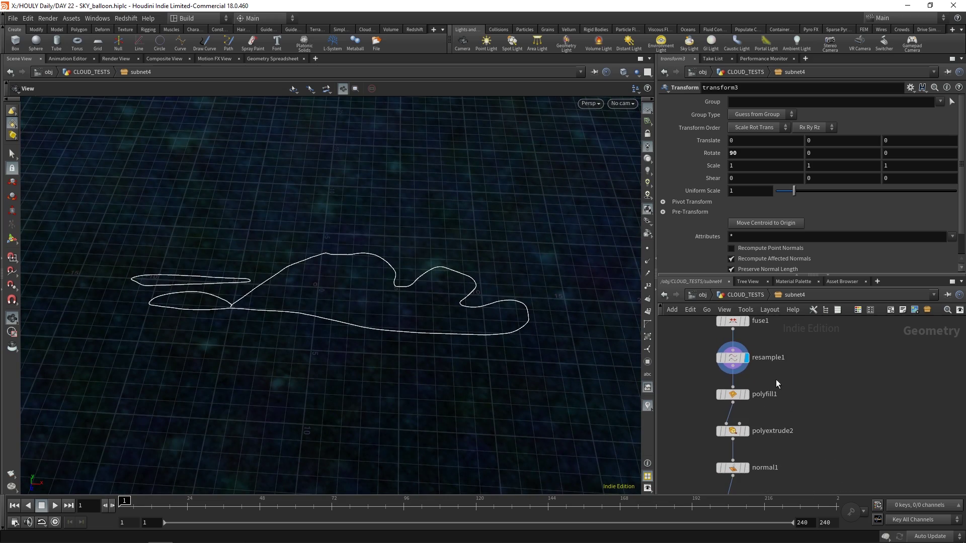
click(746, 394)
scroll(774, 397, up, 2)
click(741, 382)
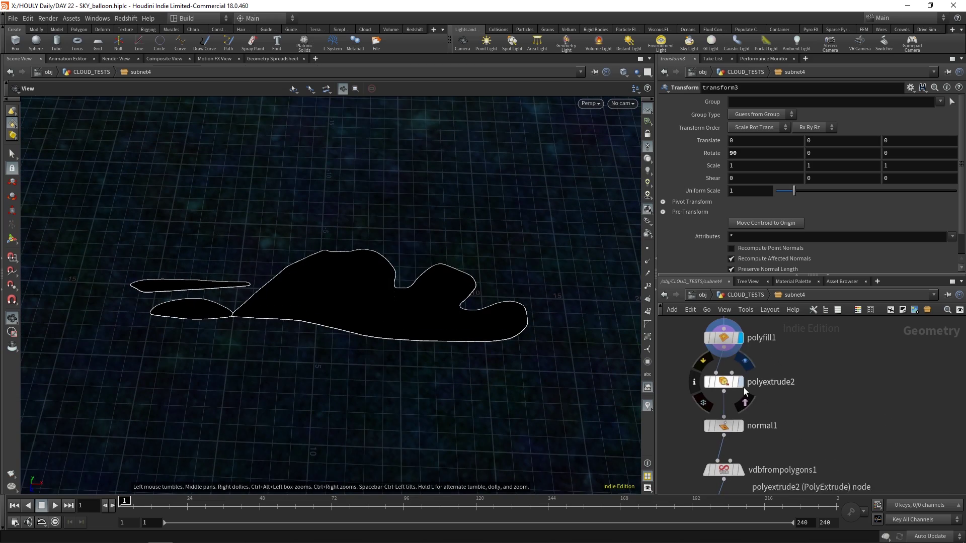
mouse_move(394, 340)
mouse_down()
mouse_move(401, 252)
mouse_move(403, 335)
mouse_up()
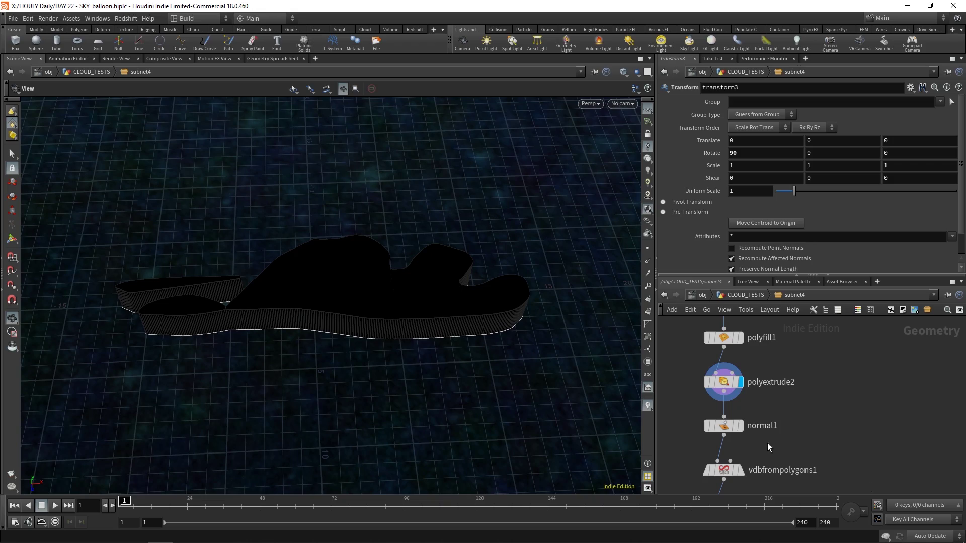
- Display the normal1 and final transform3 stages of subnet4 and return to the CLOUD_TESTS network
click(741, 425)
scroll(804, 467, down, 2)
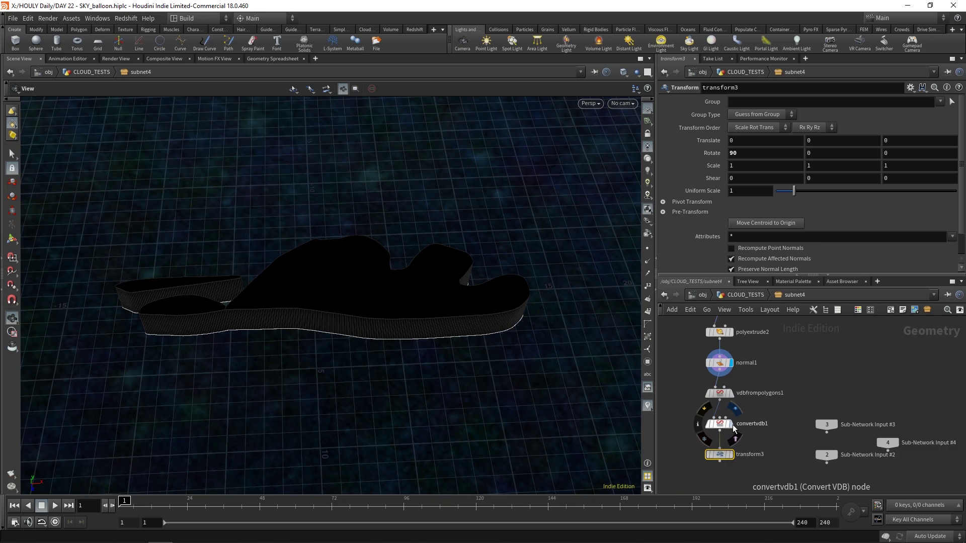
click(731, 455)
click(732, 456)
drag(396, 326, 593, 291)
click(756, 296)
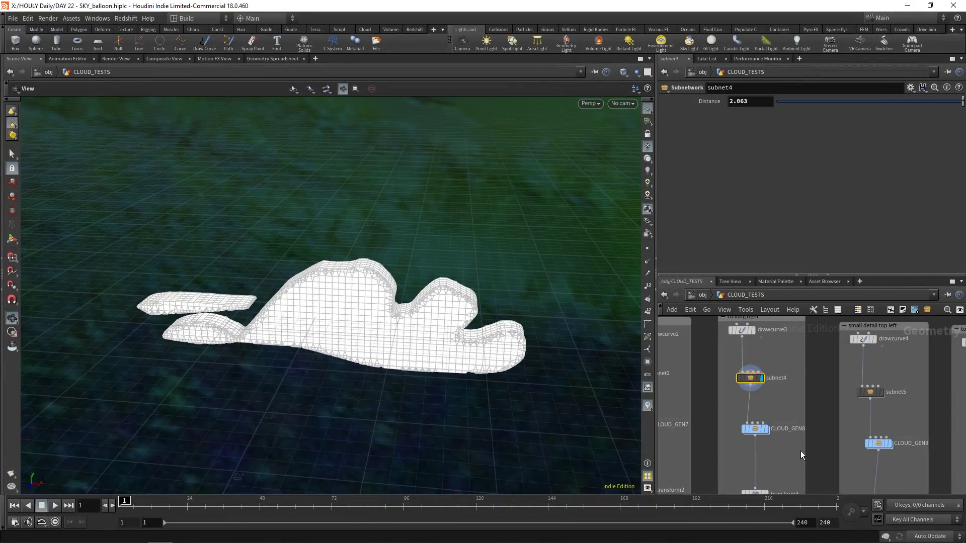
- Display the cloud volume of CLOUD_GEN8 below subnet4 and inspect it from different angles
middle_drag(822, 430, 828, 395)
scroll(828, 394, down, 2)
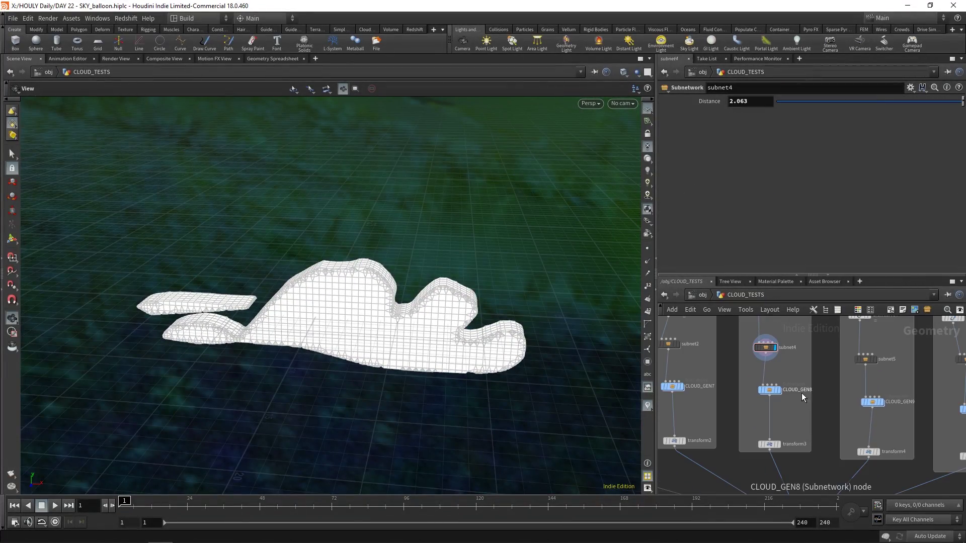
drag(462, 312, 463, 333)
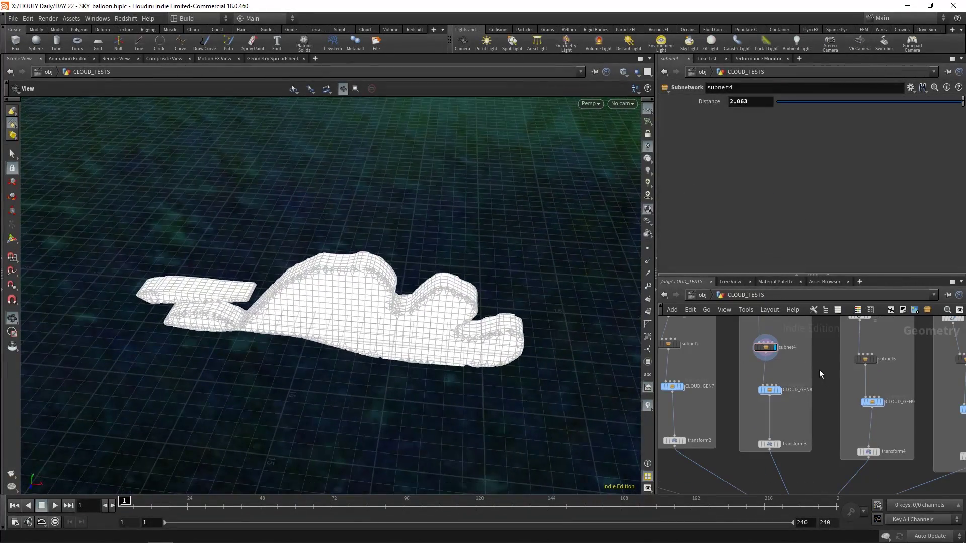
click(769, 388)
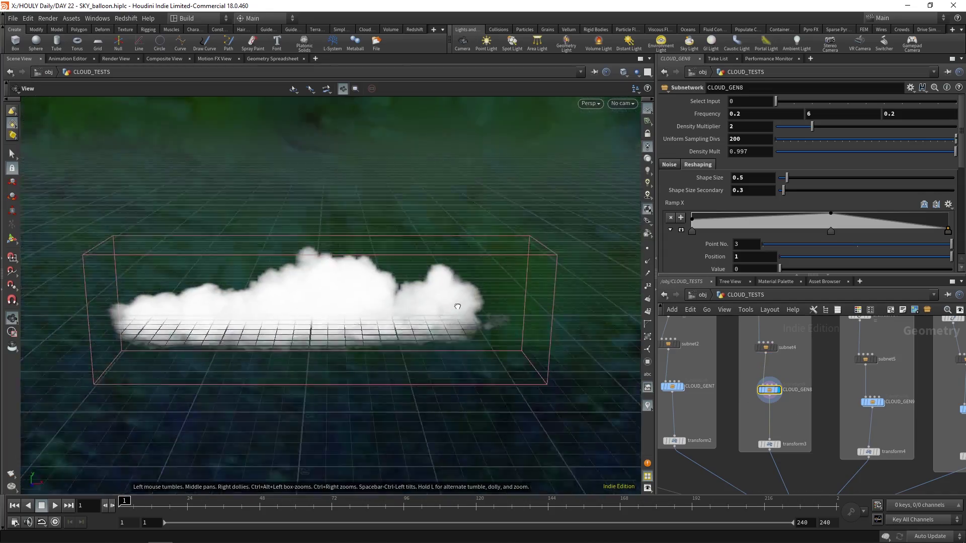
drag(457, 306, 345, 283)
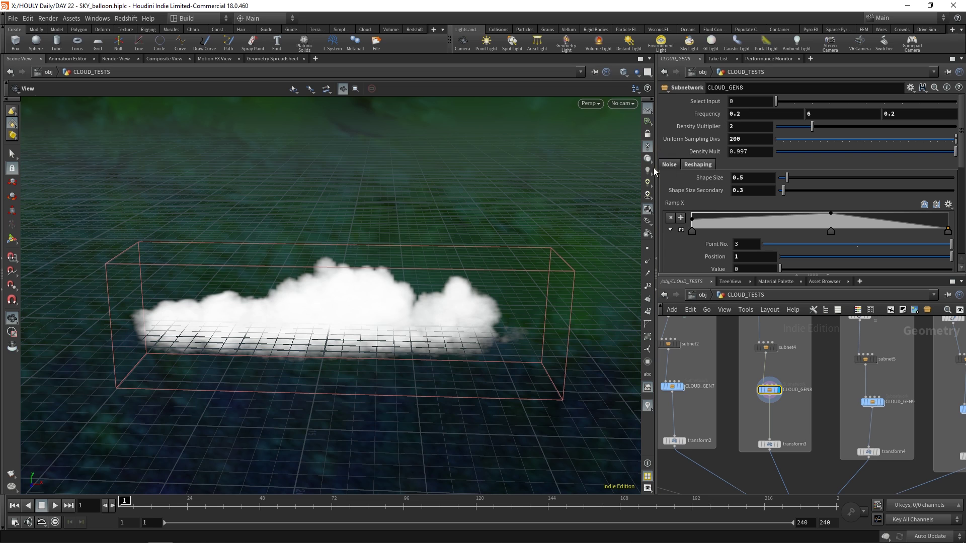
- Open CLOUD_GEN8, check the Uniform Sampling Divs expression on its cloud1 node, and return to the CLOUD_TESTS network
scroll(712, 198, down, 4)
scroll(711, 215, up, 4)
scroll(768, 399, up, 5)
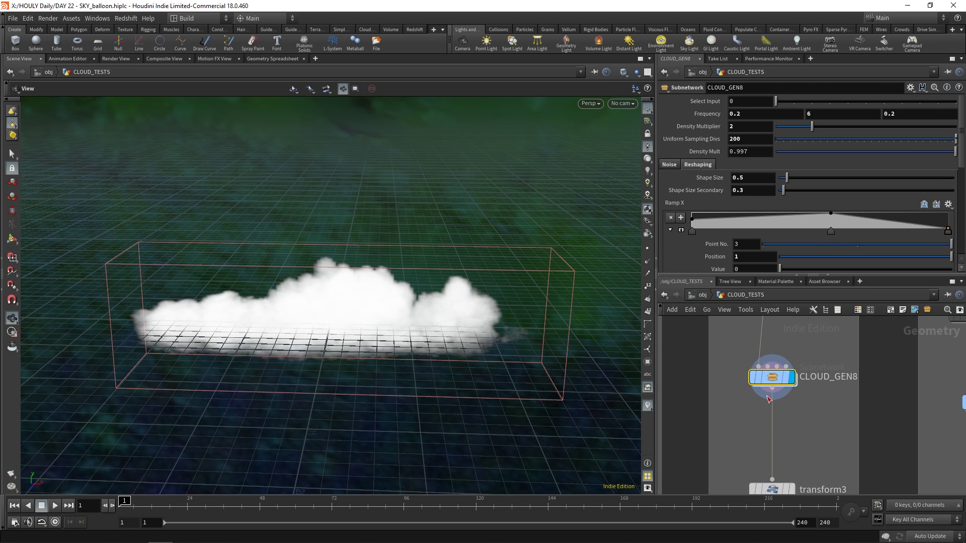
double_click(772, 377)
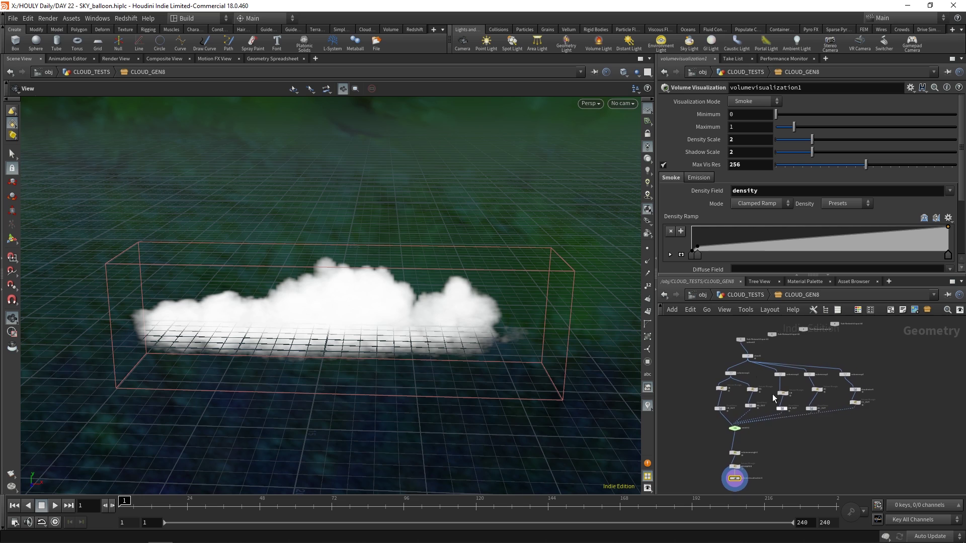
scroll(759, 364, down, 3)
click(734, 347)
scroll(778, 386, down, 3)
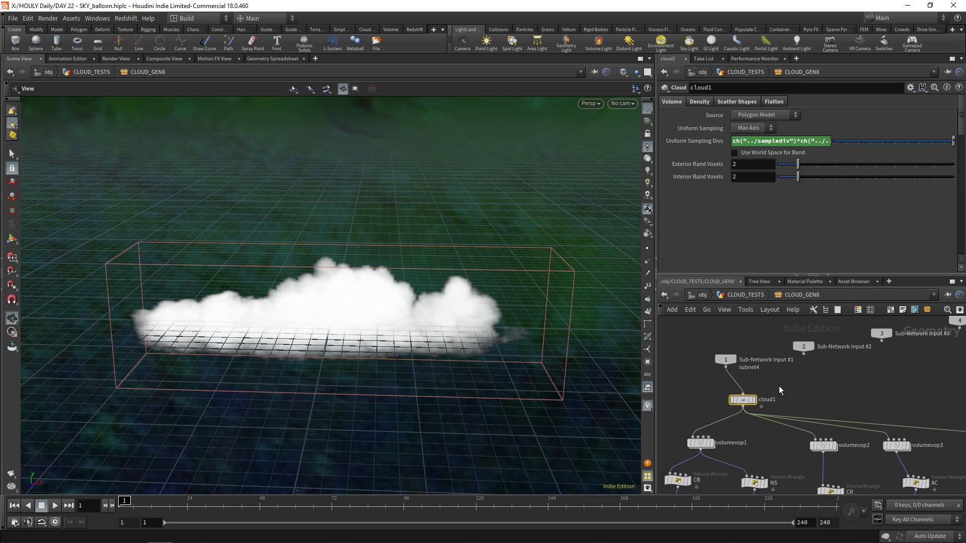
middle_drag(788, 413, 783, 396)
click(712, 142)
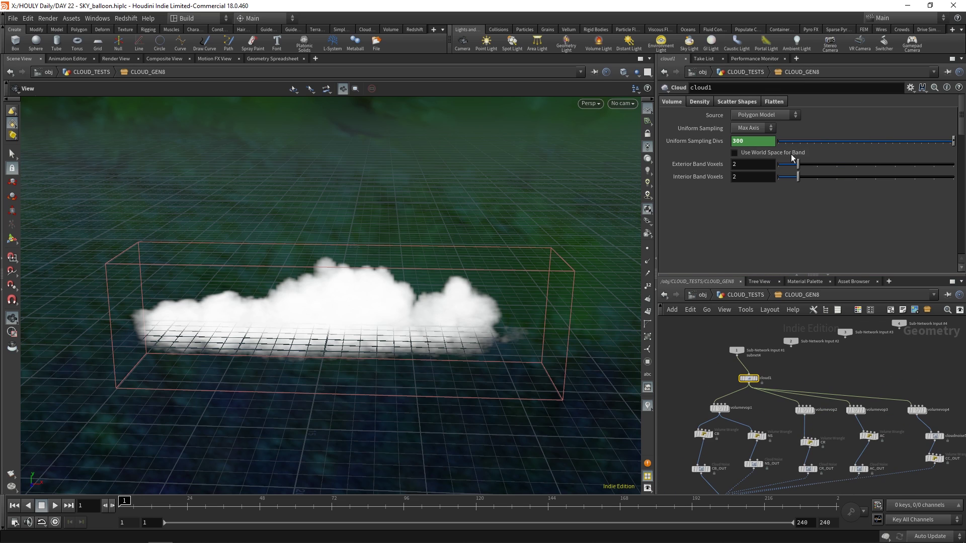
click(747, 72)
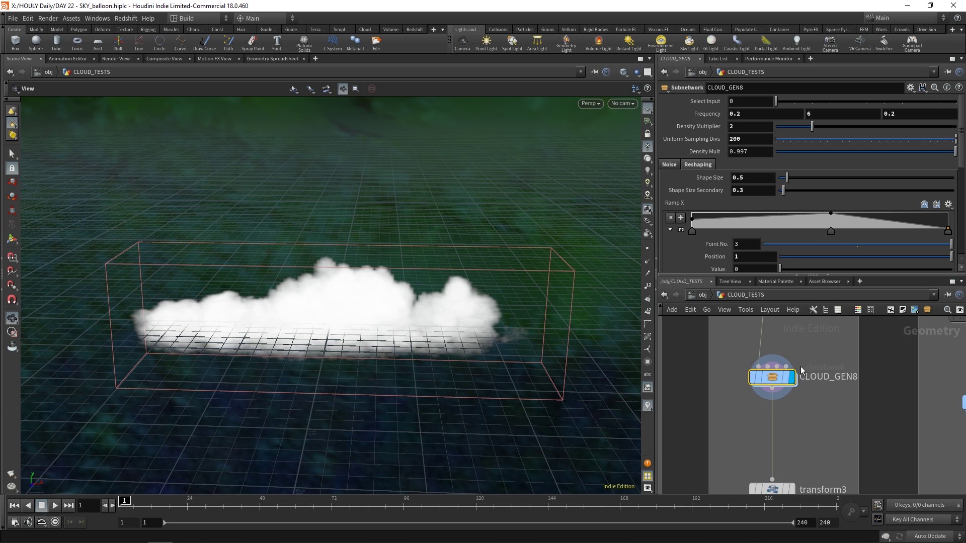
- Try a Resolution Scale of 0.5 on the GLOBAL_CONTROLLER node and set it back to 1.5
scroll(734, 409, down, 4)
middle_drag(734, 409, 825, 407)
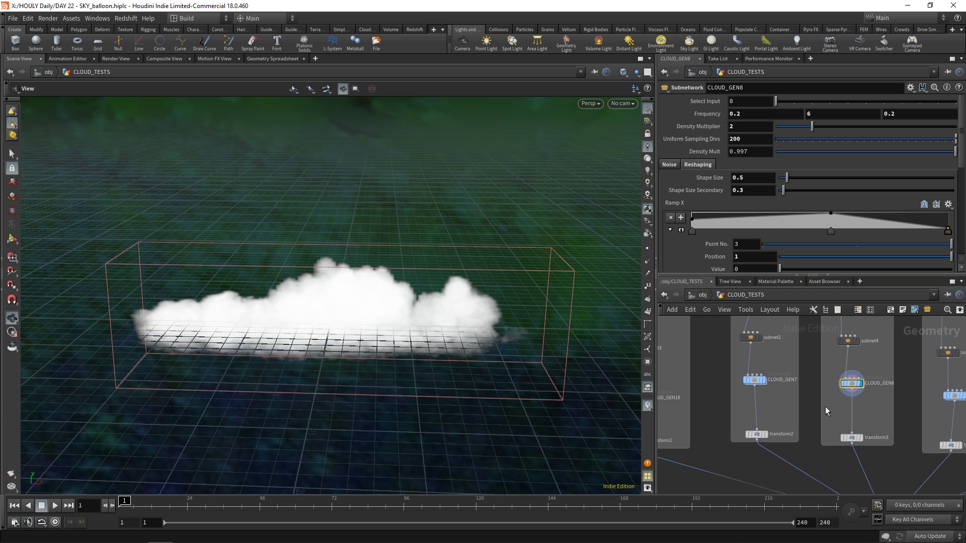
scroll(754, 470, down, 3)
middle_drag(754, 471, 885, 450)
scroll(754, 400, up, 4)
click(746, 366)
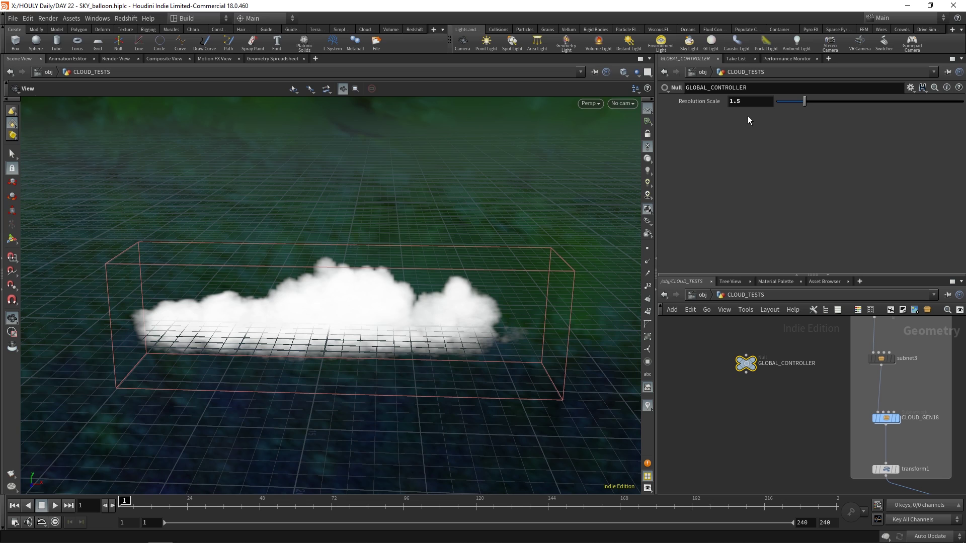
drag(743, 102, 709, 103)
text(0.5)
key(Return)
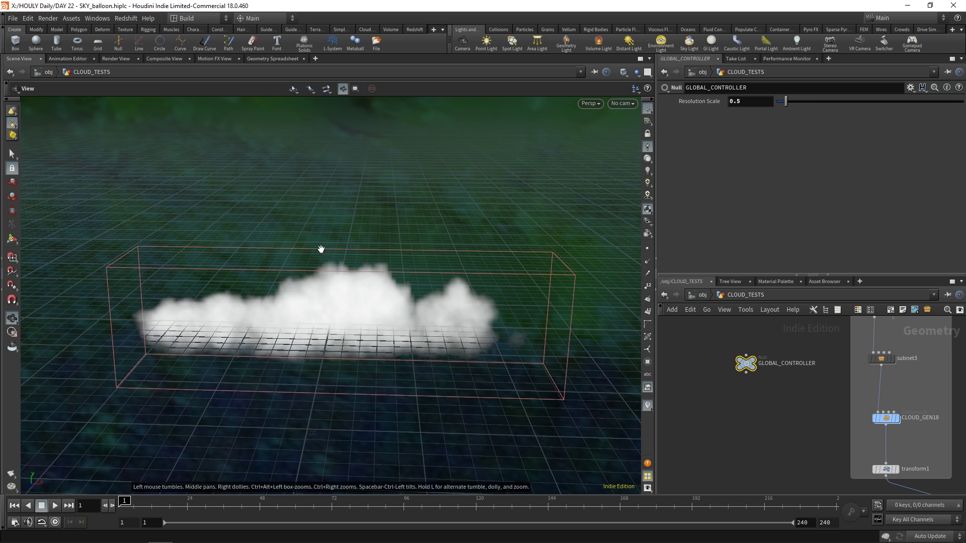
click(750, 102)
key(Return)
- Select CLOUD_GEN8 and review its Noise and Reshaping parameters, including the Ramp X and Ramp Y profiles
middle_drag(806, 435, 715, 430)
scroll(716, 430, down, 3)
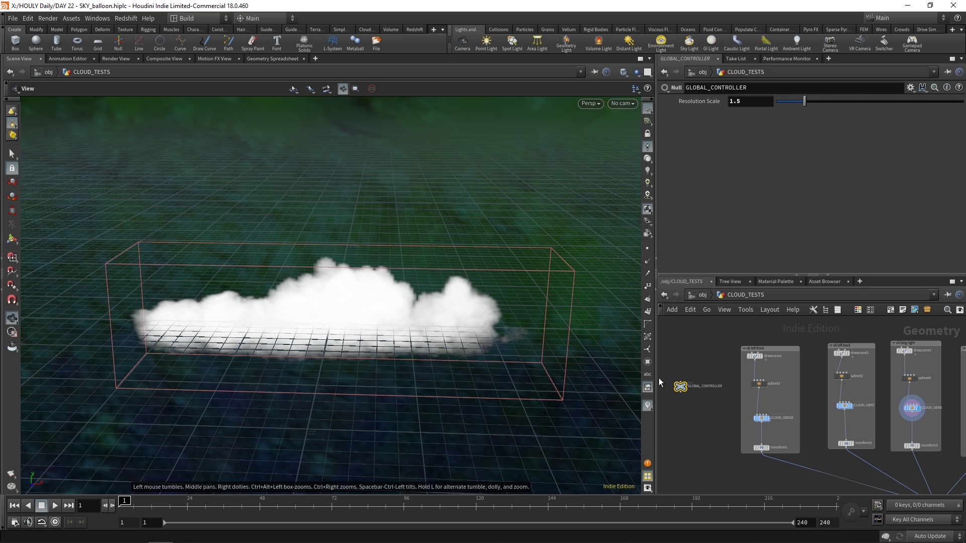
middle_drag(693, 390, 681, 393)
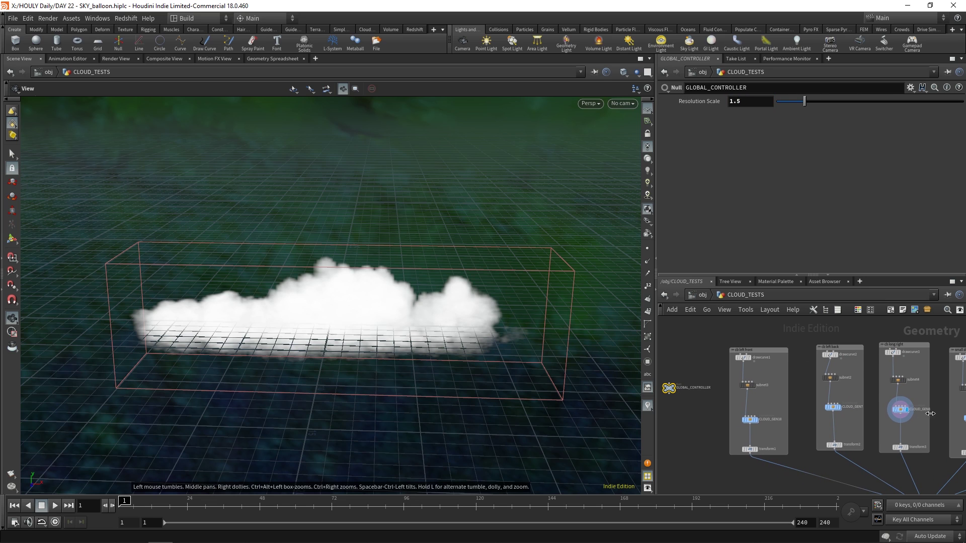
middle_drag(920, 439, 777, 426)
scroll(759, 401, up, 4)
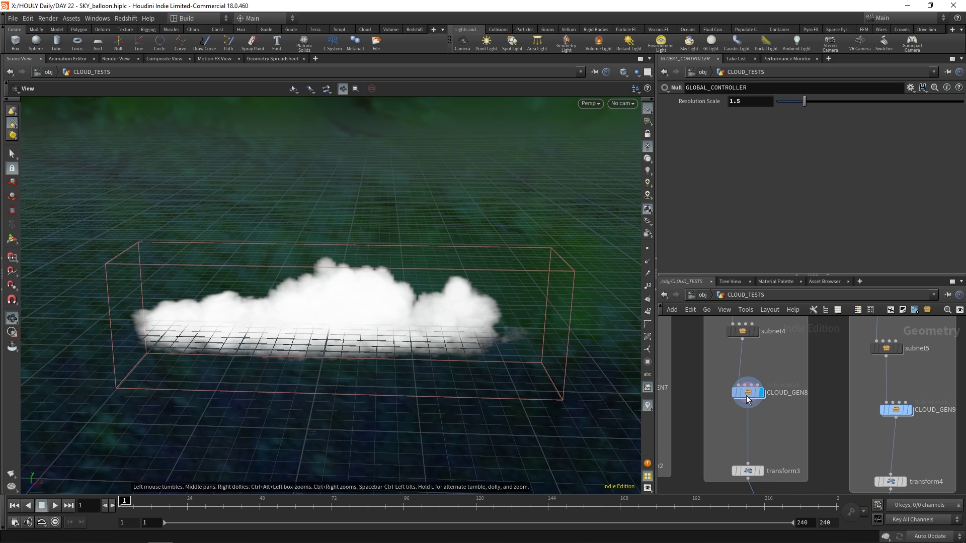
click(747, 398)
middle_drag(721, 417, 727, 418)
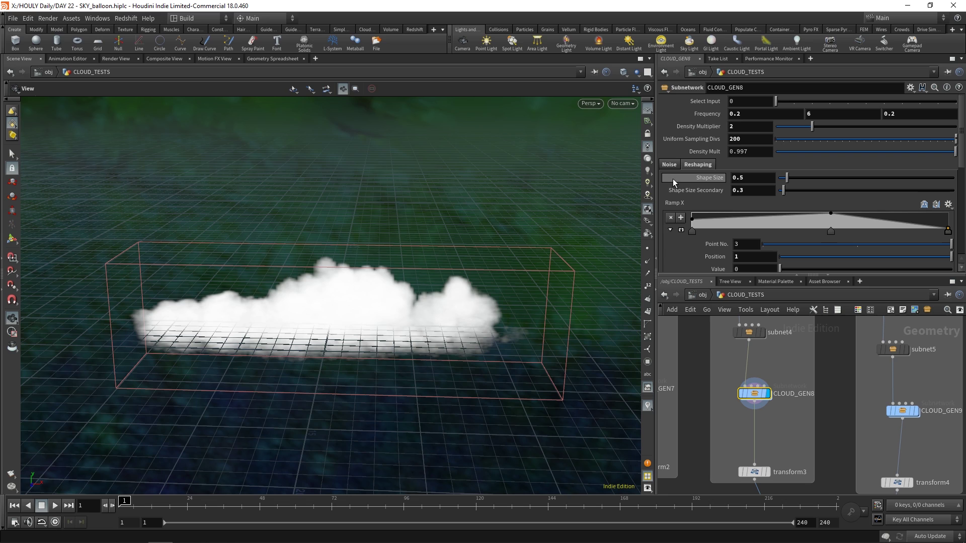
click(675, 166)
click(698, 165)
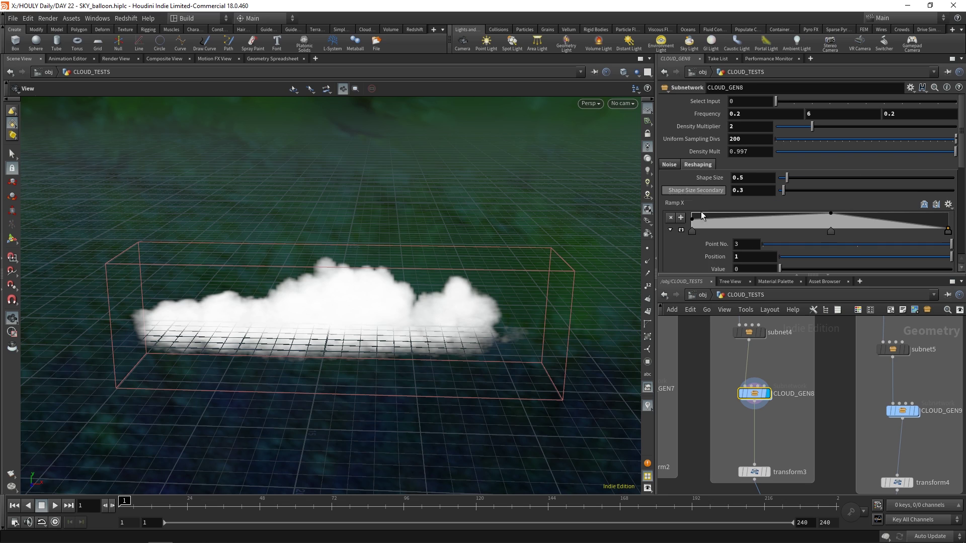
scroll(711, 223, down, 2)
scroll(704, 201, down, 2)
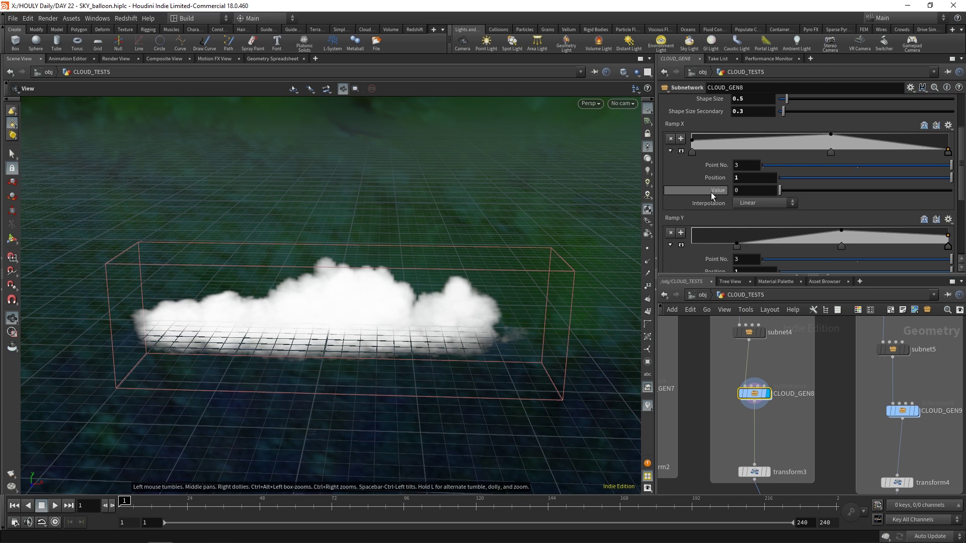
scroll(710, 187, up, 3)
scroll(702, 115, down, 1)
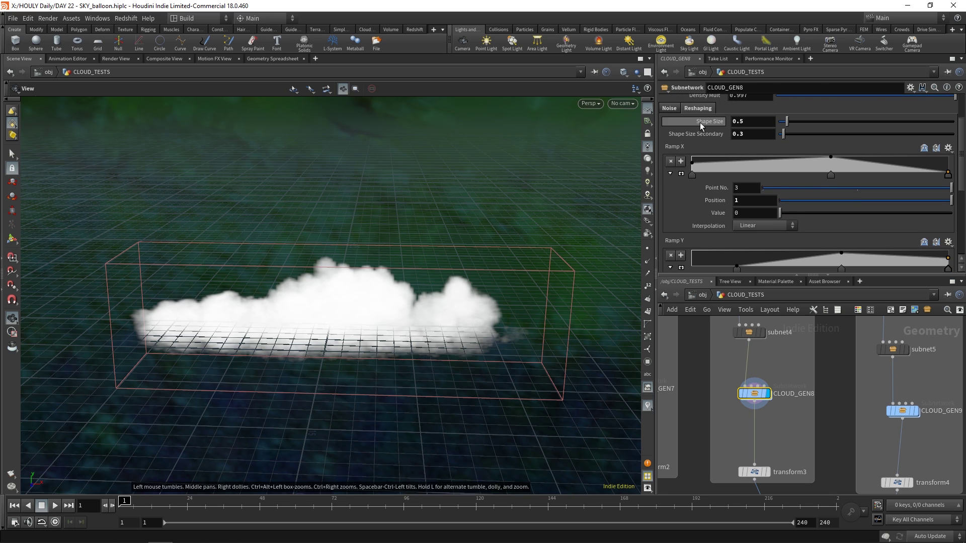
- Open CLOUD_GEN8, display the RESHAPER volume wrangle's output and inspect the resulting cloud up close
double_click(754, 393)
scroll(726, 448, up, 3)
scroll(725, 446, up, 1)
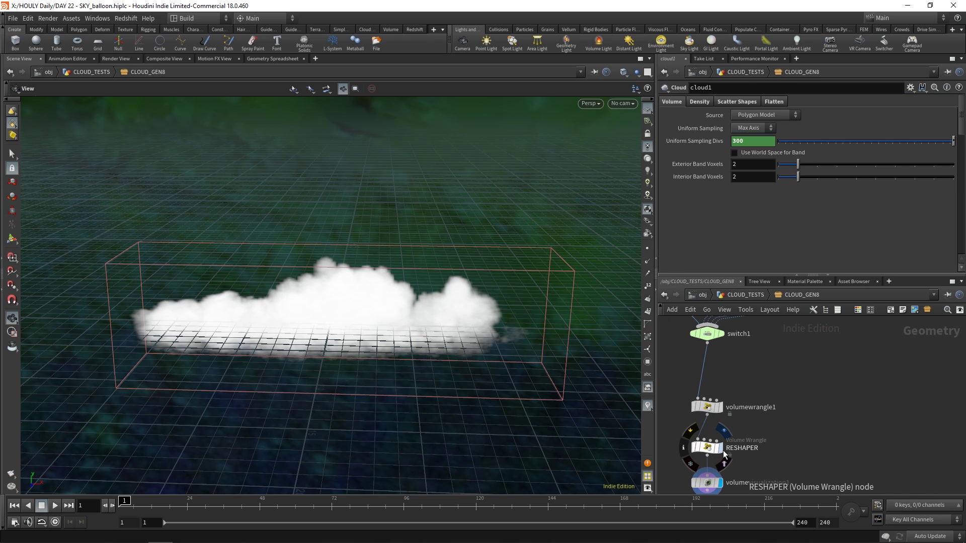
click(721, 448)
click(707, 453)
scroll(353, 311, down, 1)
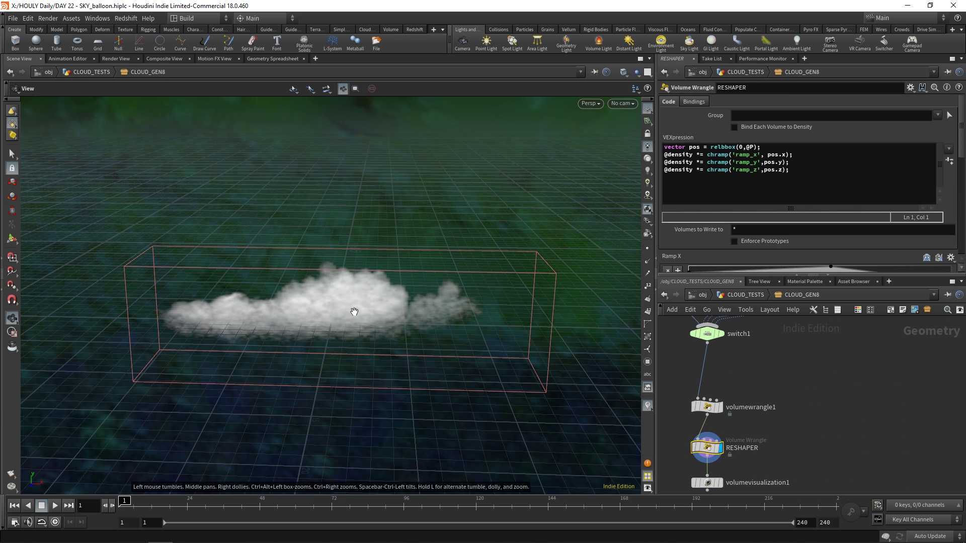
drag(353, 312, 356, 297)
scroll(353, 310, up, 4)
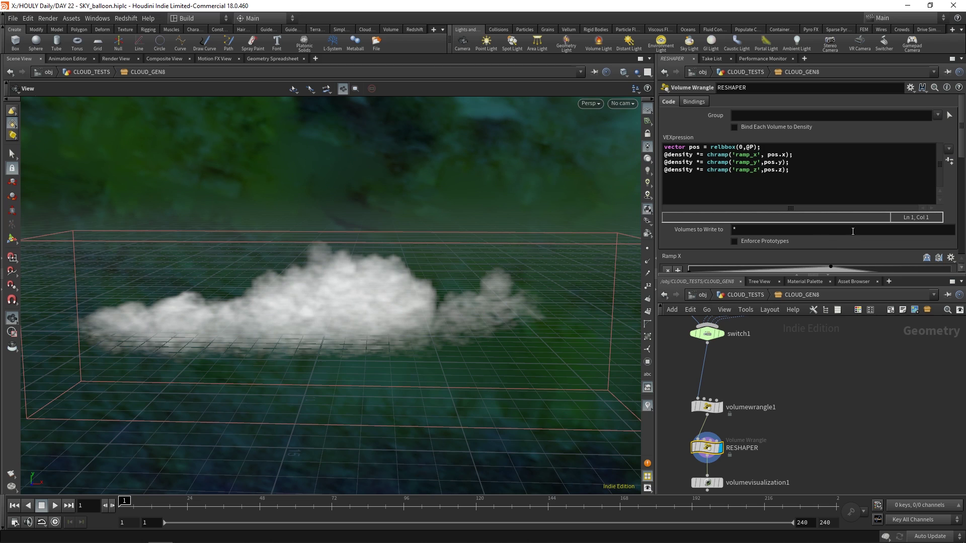
- Examine the RESHAPER's three ramps and its VEXpression, focusing on the relbbox position vector and the density multiplication by chramp
scroll(944, 188, down, 4)
scroll(944, 189, up, 3)
scroll(944, 188, up, 1)
scroll(780, 234, down, 10)
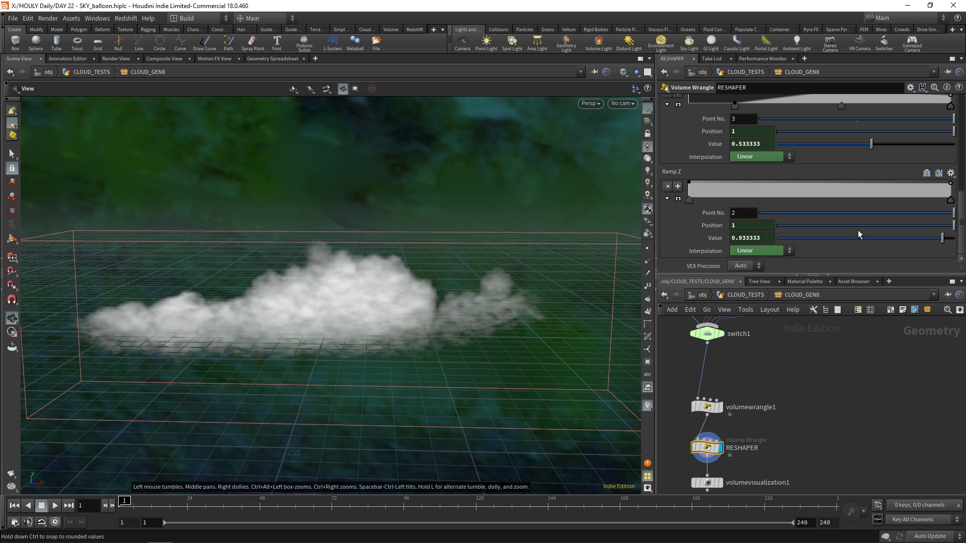
scroll(859, 233, up, 10)
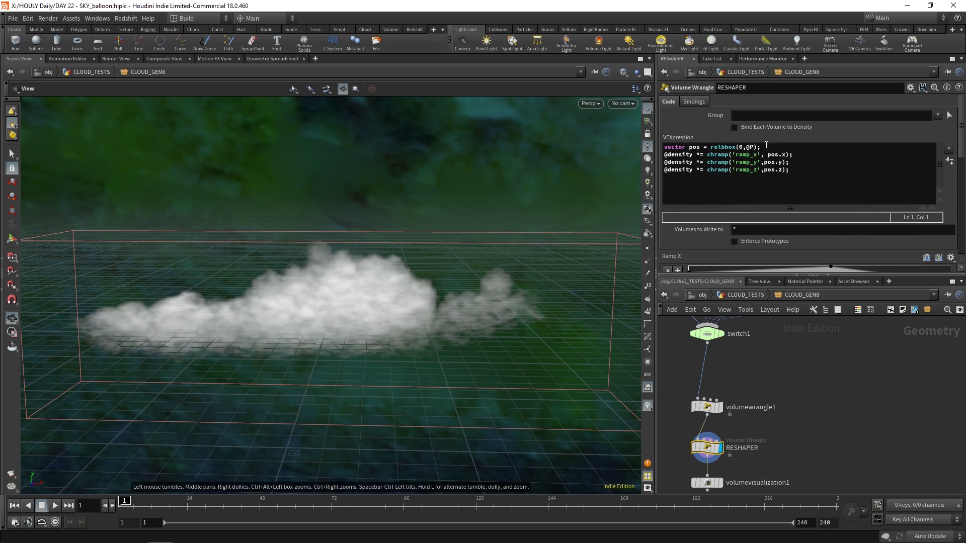
click(663, 146)
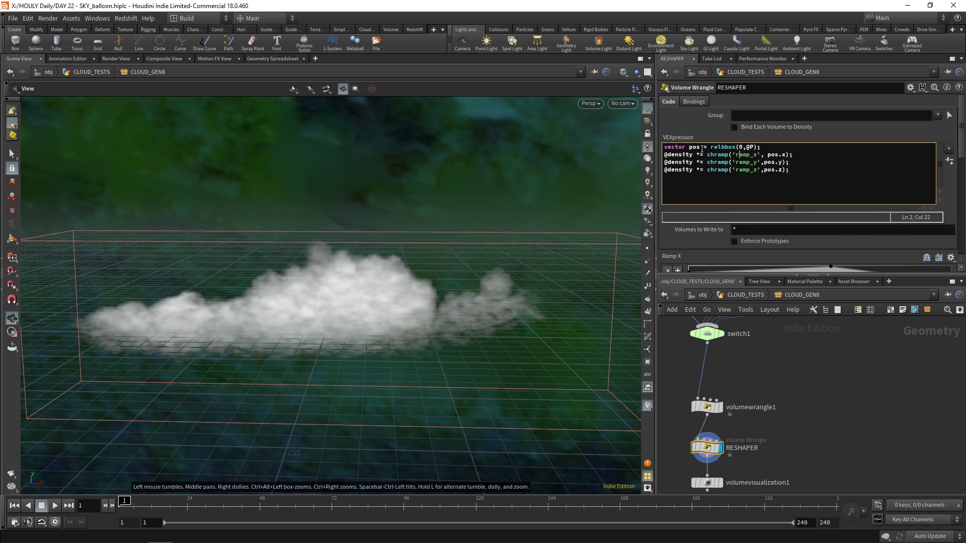
drag(707, 147, 754, 144)
click(736, 148)
click(665, 154)
click(715, 154)
double_click(693, 147)
scroll(717, 240, down, 3)
scroll(697, 196, down, 2)
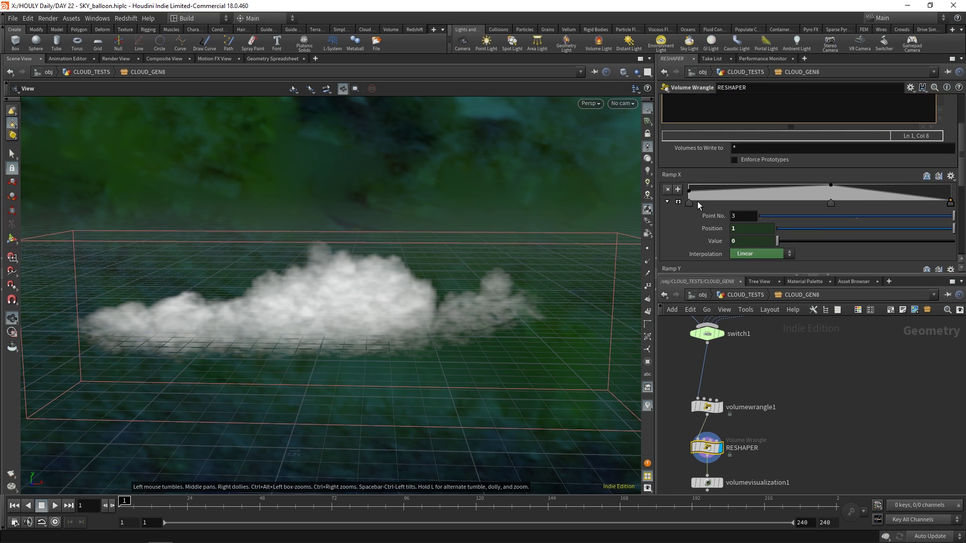
- Return to CLOUD_TESTS and set the value of the first Ramp X point on CLOUD_GEN8 to 0
click(746, 296)
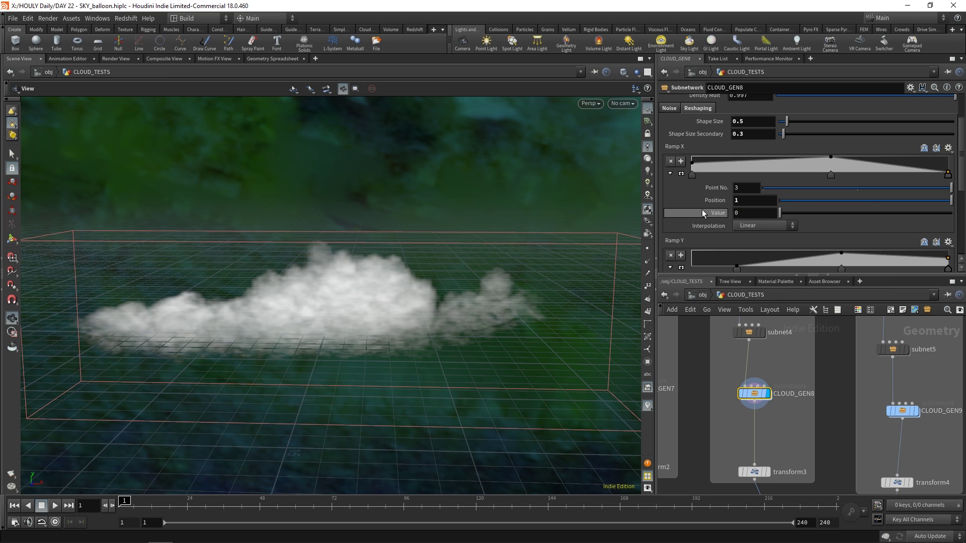
scroll(701, 209, down, 1)
click(692, 153)
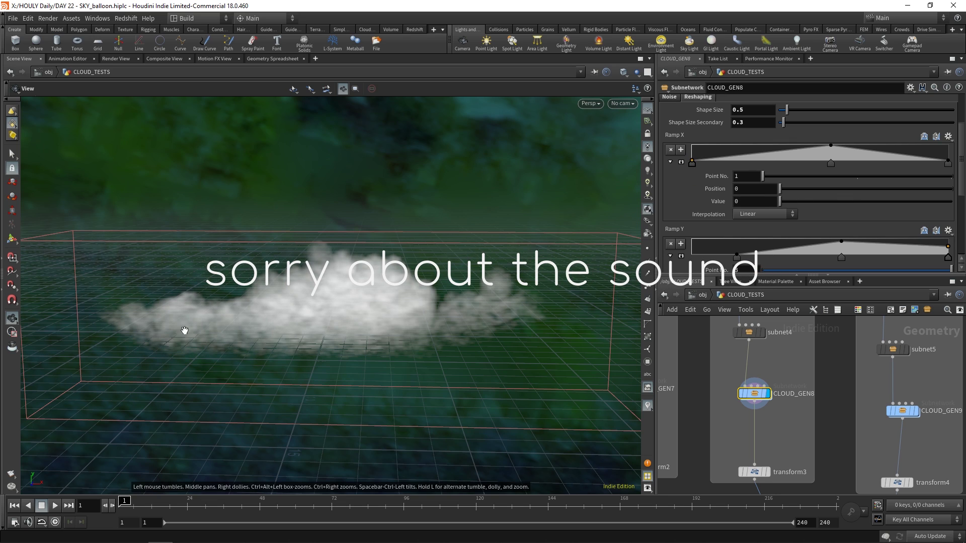
mouse_move(692, 162)
mouse_down()
mouse_move(826, 164)
mouse_move(693, 163)
mouse_move(692, 152)
mouse_move(692, 167)
mouse_up()
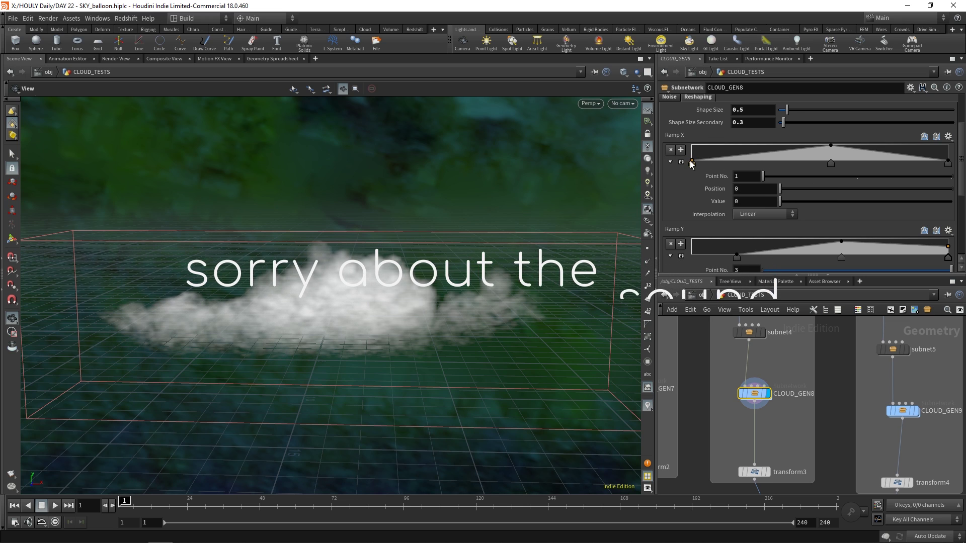
drag(346, 322, 335, 352)
scroll(700, 203, up, 3)
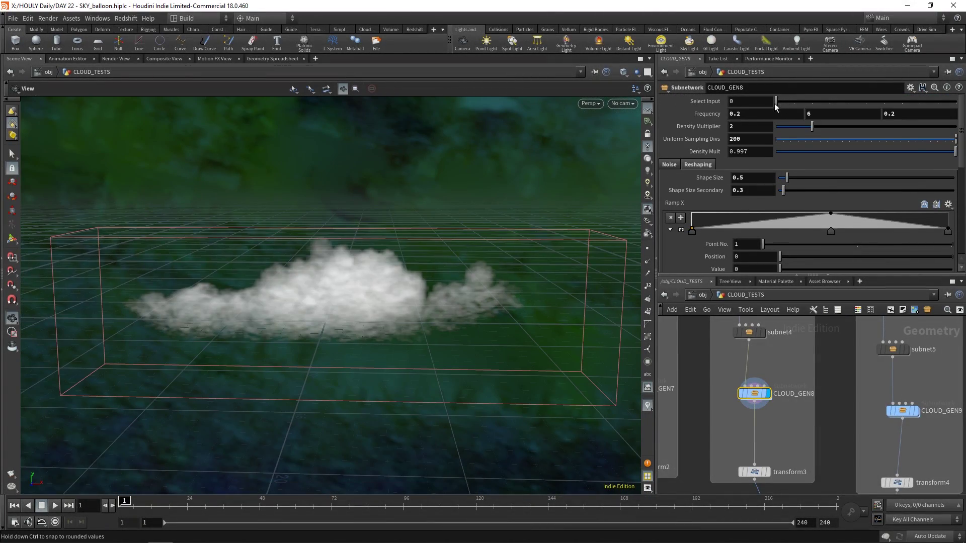
- Open CLOUD_GEN8, examine the noise network inside volumevop2, and return to the CLOUD_GEN8 network
double_click(755, 393)
middle_drag(788, 340, 756, 423)
scroll(766, 358, down, 4)
scroll(765, 365, up, 2)
middle_drag(765, 365, 756, 396)
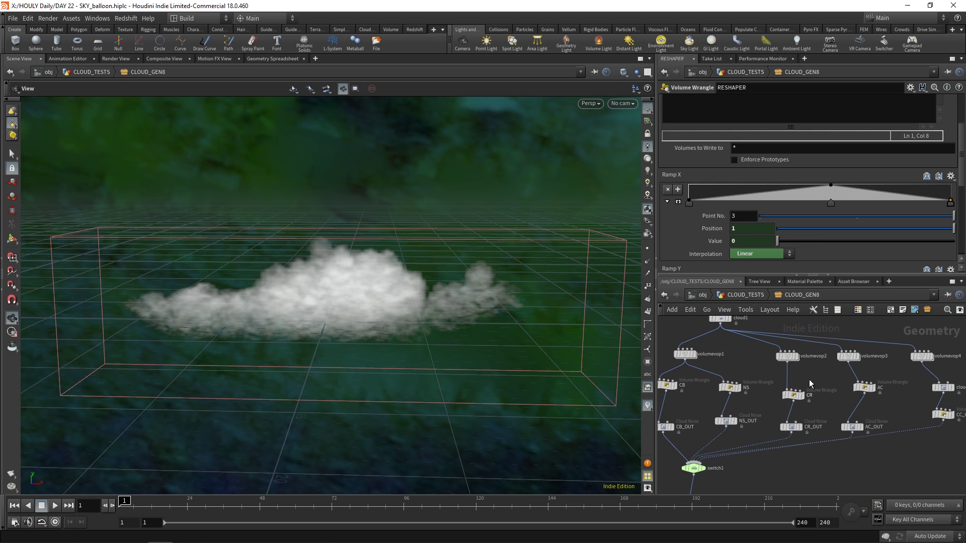
click(790, 357)
double_click(788, 357)
scroll(750, 421, up, 3)
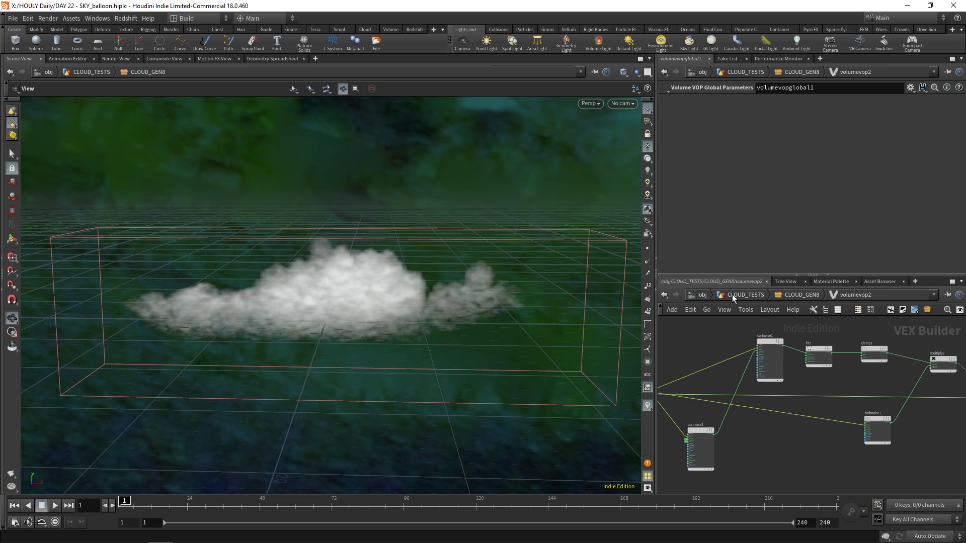
click(802, 295)
- Open volumevop3, inspect its noise nodes and the curlnoise1 parameters, and return to the CLOUD_TESTS network
double_click(848, 353)
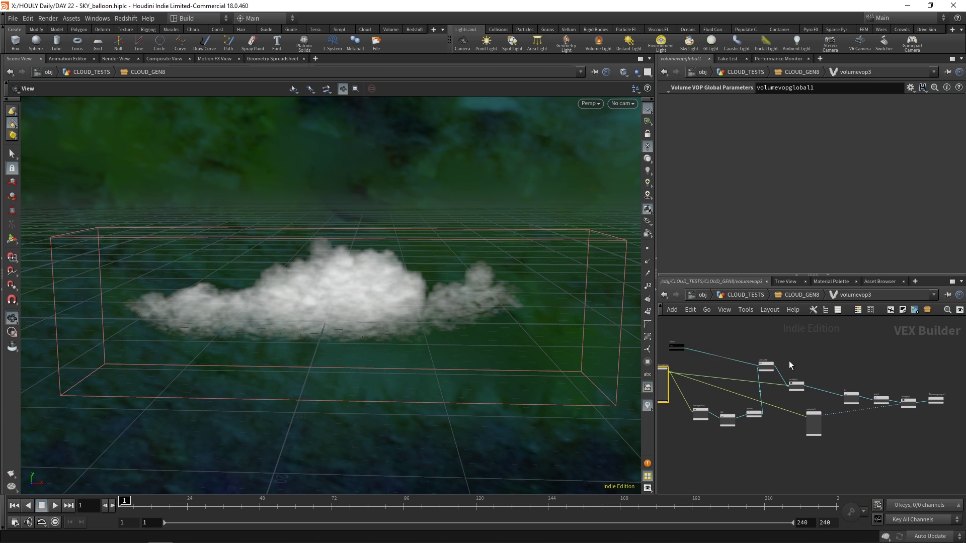
scroll(710, 410, up, 5)
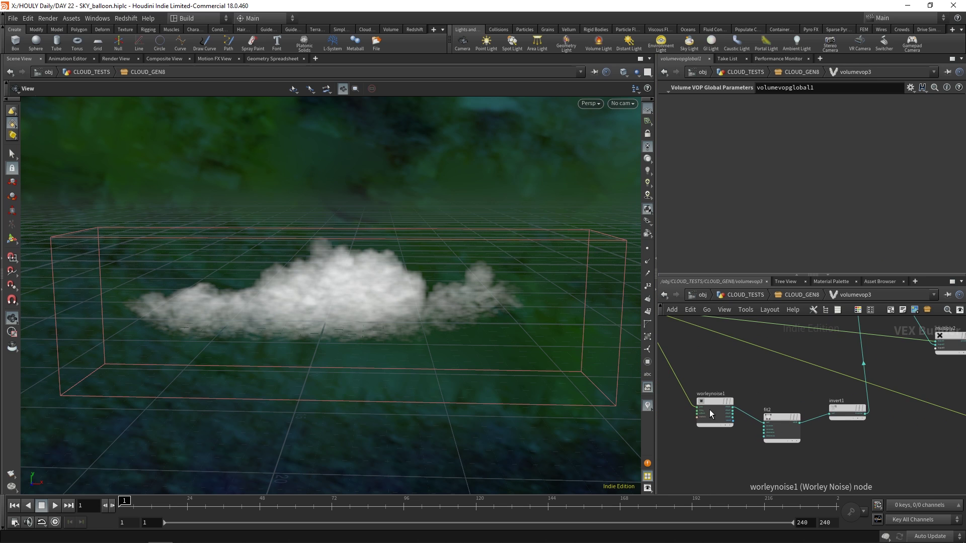
middle_drag(747, 389, 728, 398)
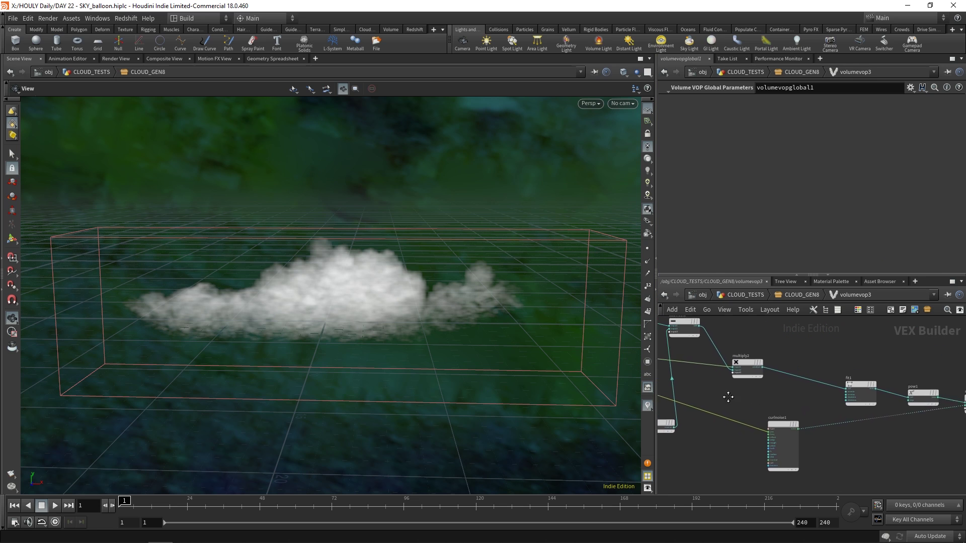
click(783, 442)
scroll(825, 443, up, 2)
middle_drag(840, 444, 749, 433)
scroll(743, 419, down, 1)
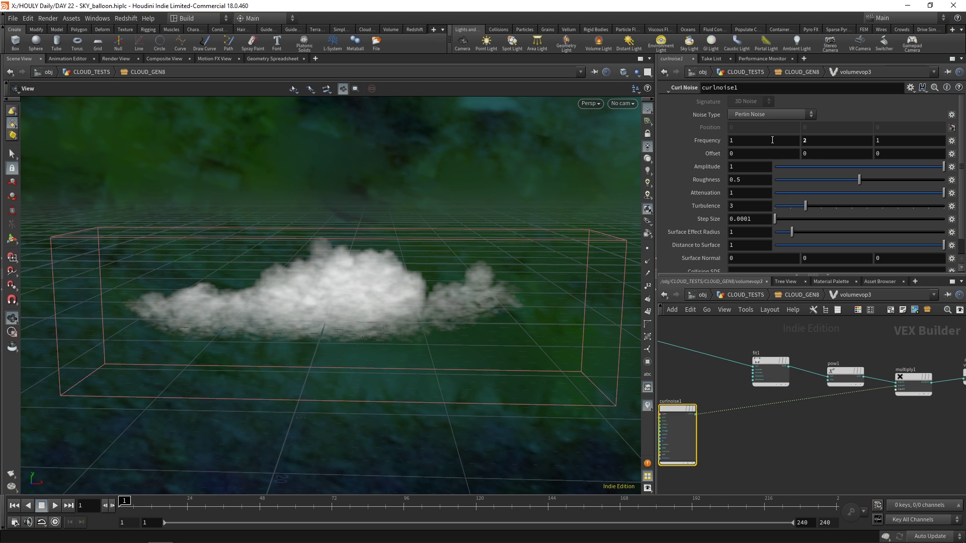
click(792, 72)
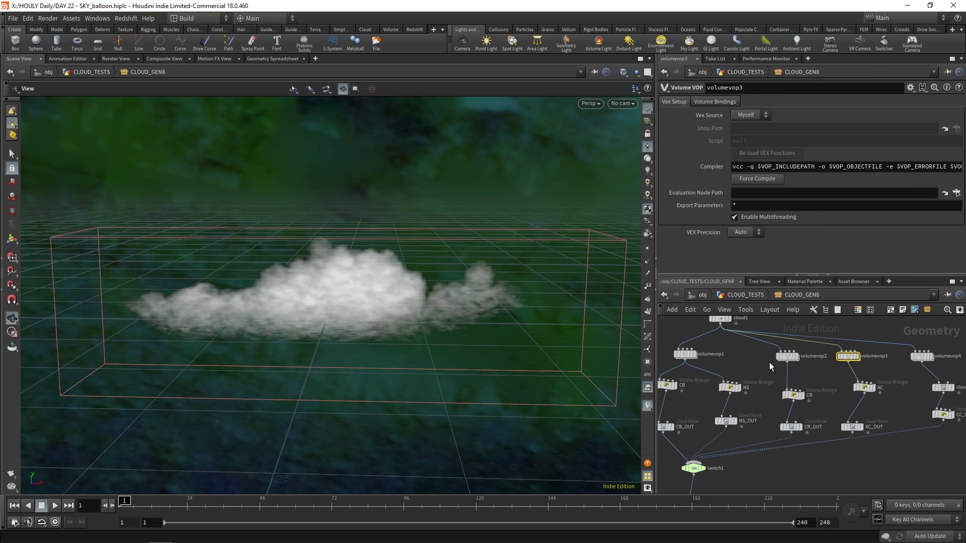
key(u)
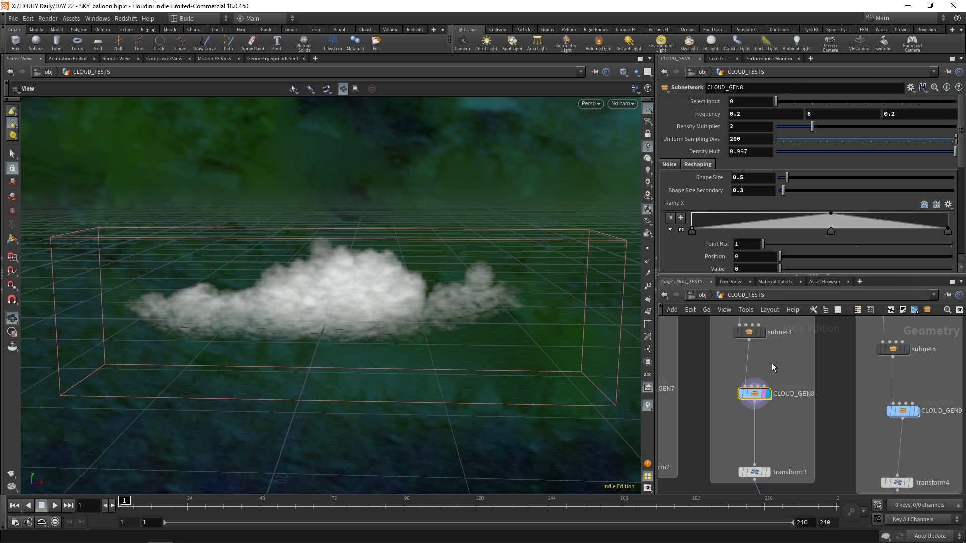
- Compare the cloud types of CLOUD_GEN8 by switching Select Input through 1, 2 and 3 and back to 0
middle_drag(772, 363, 799, 383)
scroll(792, 371, down, 2)
scroll(780, 377, up, 1)
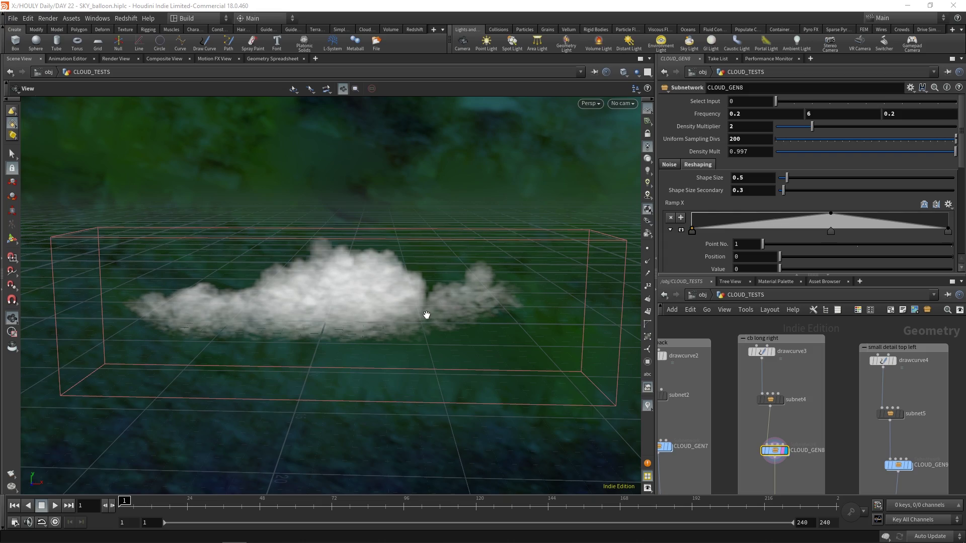
drag(497, 354, 319, 287)
scroll(783, 362, down, 3)
scroll(751, 378, up, 3)
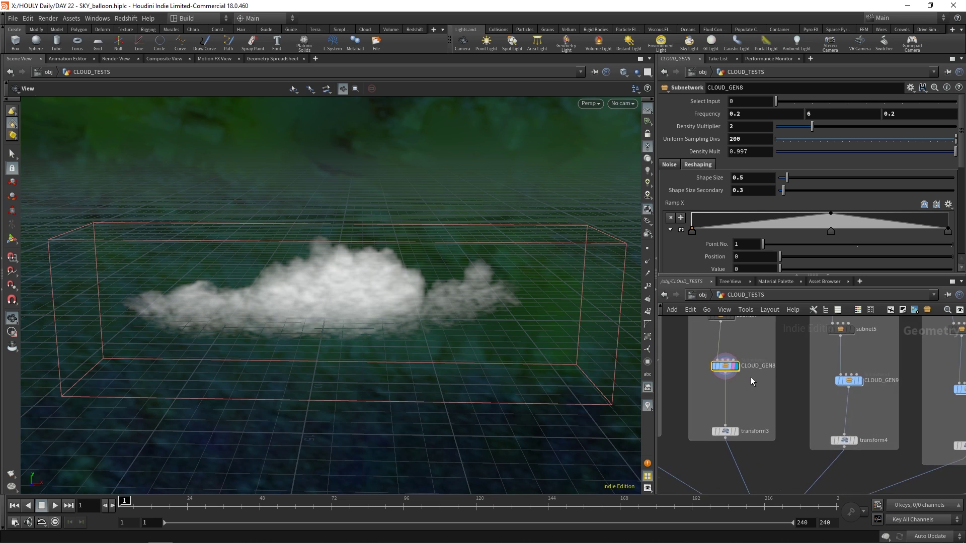
mouse_move(751, 376)
middle_down()
mouse_move(764, 351)
mouse_move(754, 325)
mouse_move(756, 358)
middle_up()
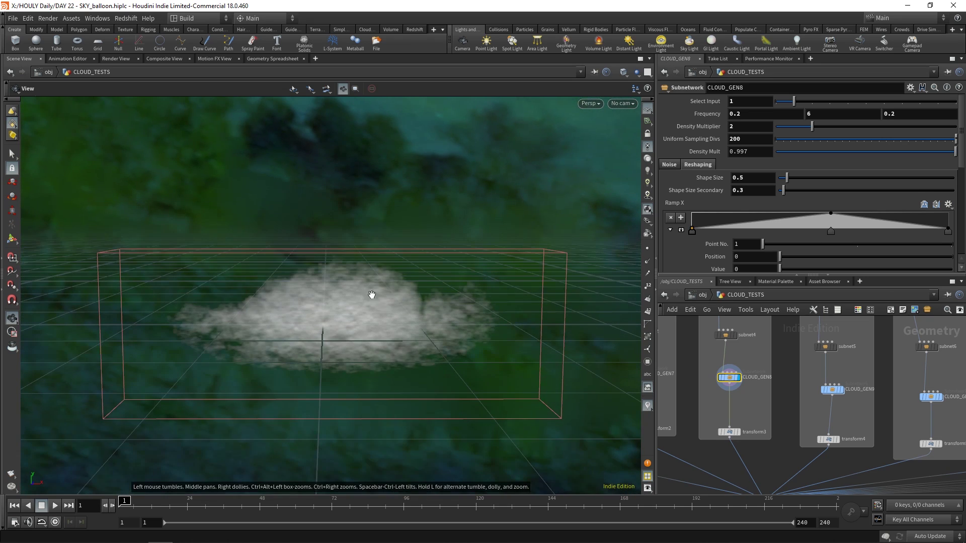
drag(371, 295, 414, 259)
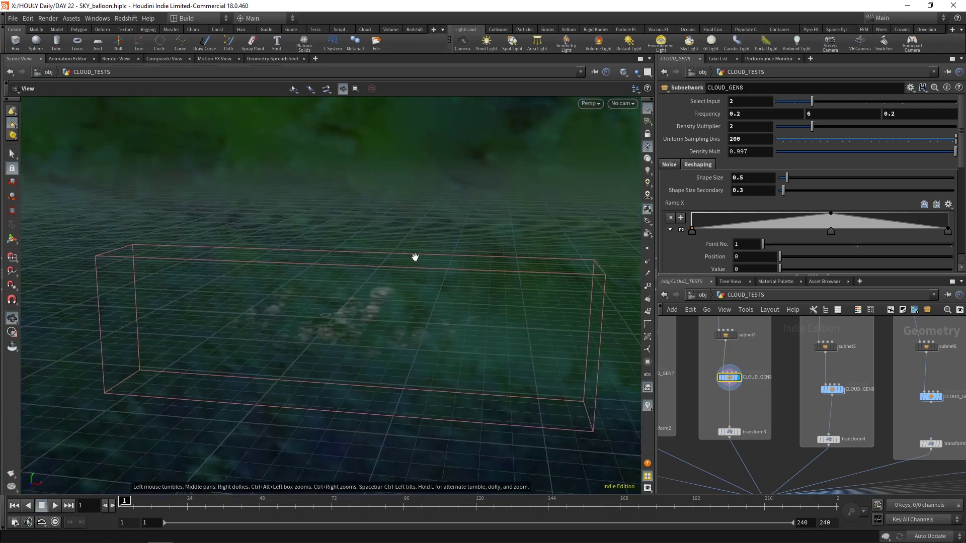
drag(812, 101, 830, 101)
drag(554, 232, 509, 248)
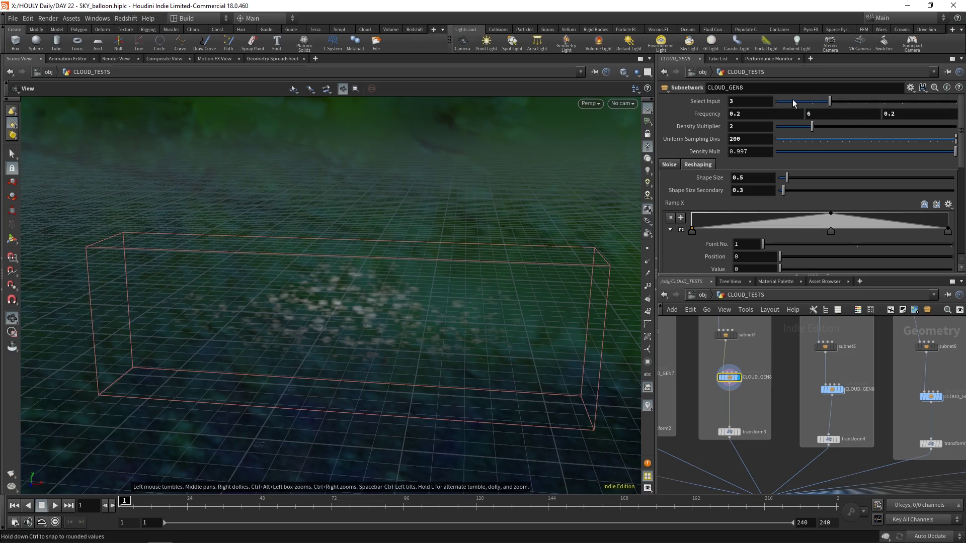
drag(794, 104, 775, 103)
drag(338, 319, 211, 282)
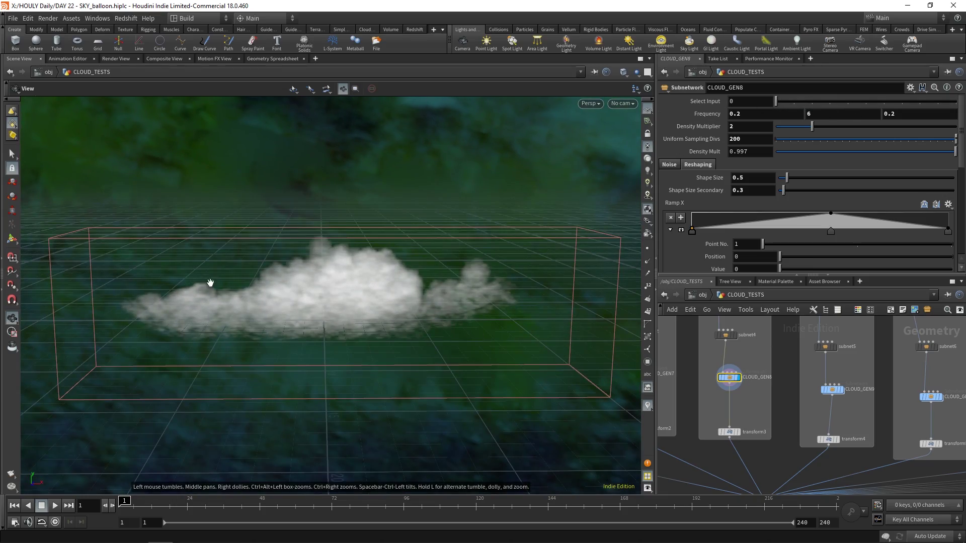
- Examine the CLOUD_GEN8 cloud volume from several angles, briefly entering its network and returning to CLOUD_TESTS
drag(255, 313, 425, 286)
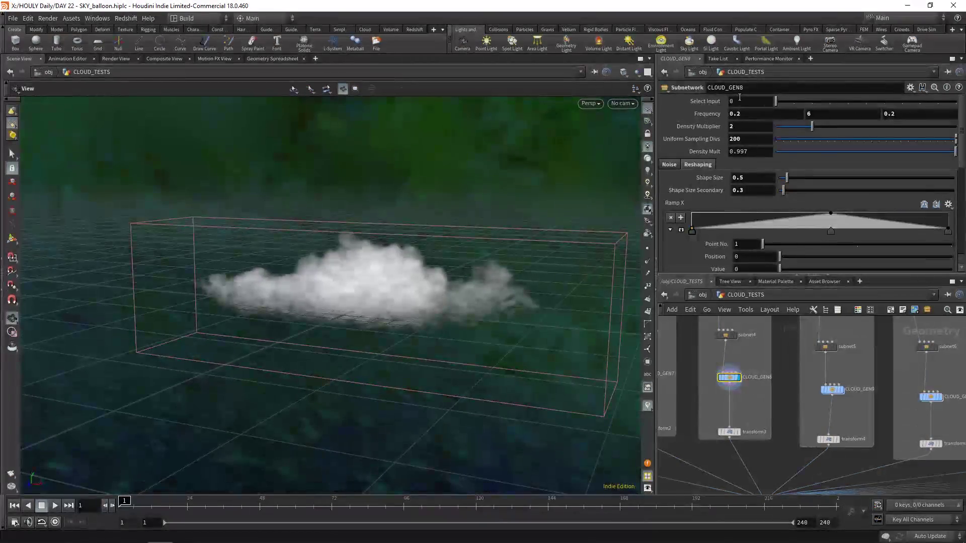
double_click(729, 378)
key(u)
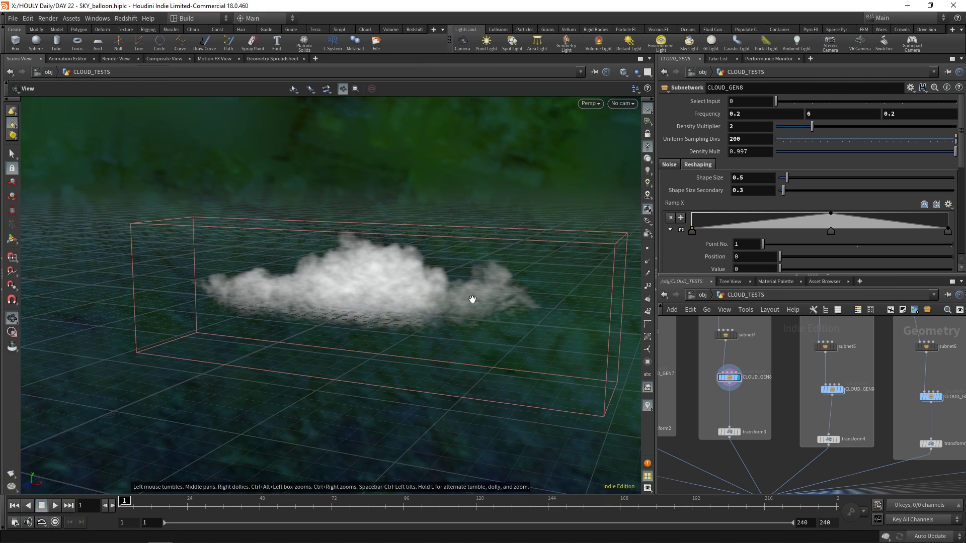
drag(470, 297, 513, 243)
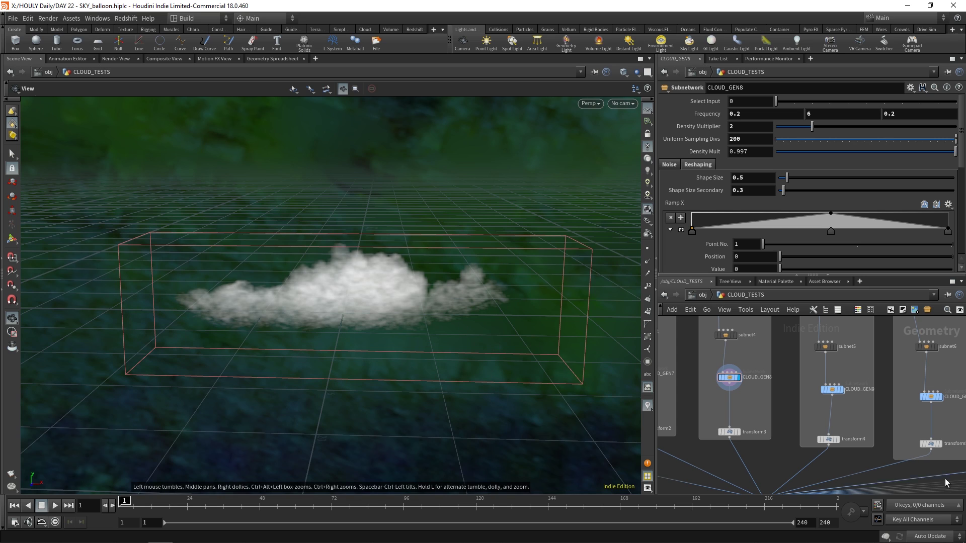
- Examine the output chain in CLOUD_TESTS through filecache1, convertvdb1 and vdbsmooth1 down to CLOUD_OUT
middle_drag(848, 484, 828, 405)
scroll(833, 427, down, 3)
scroll(810, 418, up, 2)
middle_drag(821, 447, 768, 409)
scroll(768, 409, up, 2)
scroll(738, 418, up, 3)
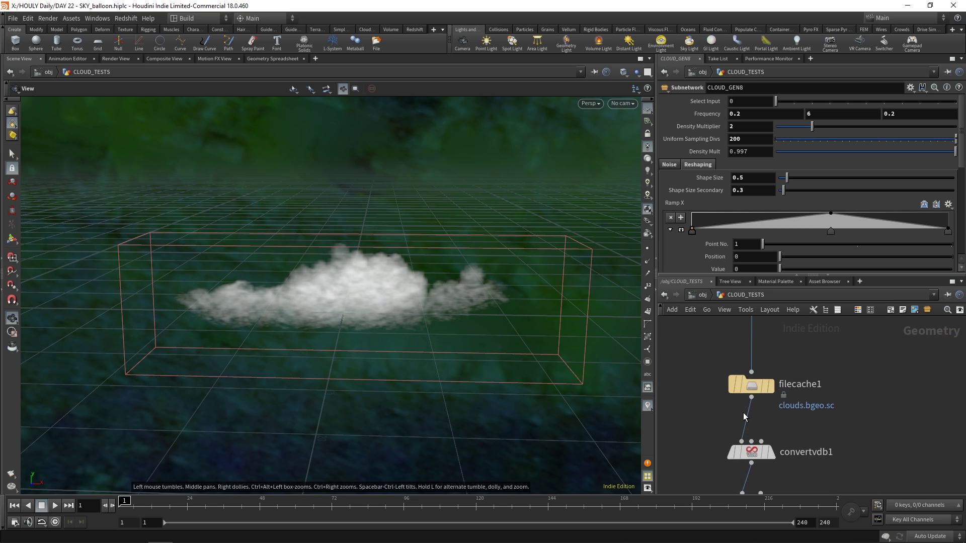
scroll(840, 419, down, 3)
middle_drag(849, 423, 832, 361)
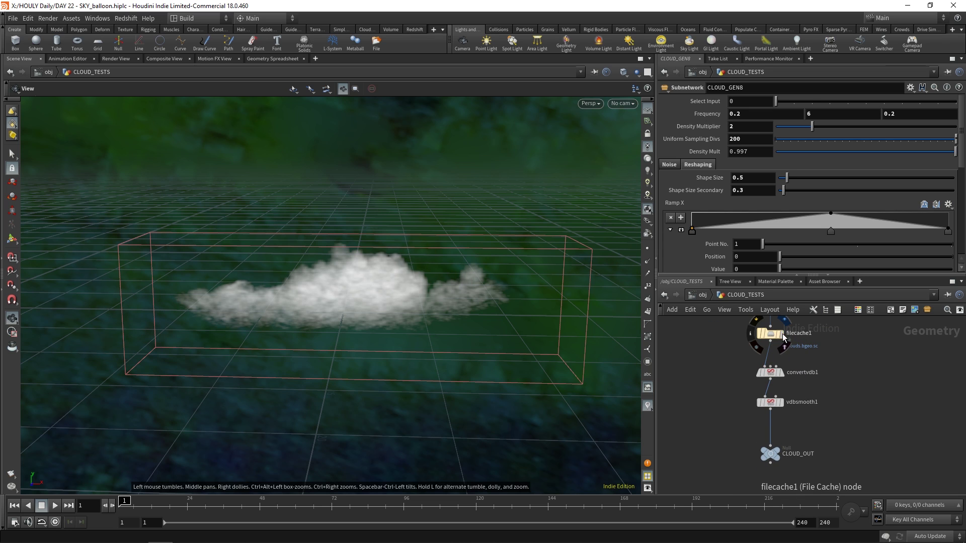
- Return to the object level and examine the full cloud layout through cam1 and from a free viewpoint, ending on cam1
key(u)
click(623, 103)
click(634, 150)
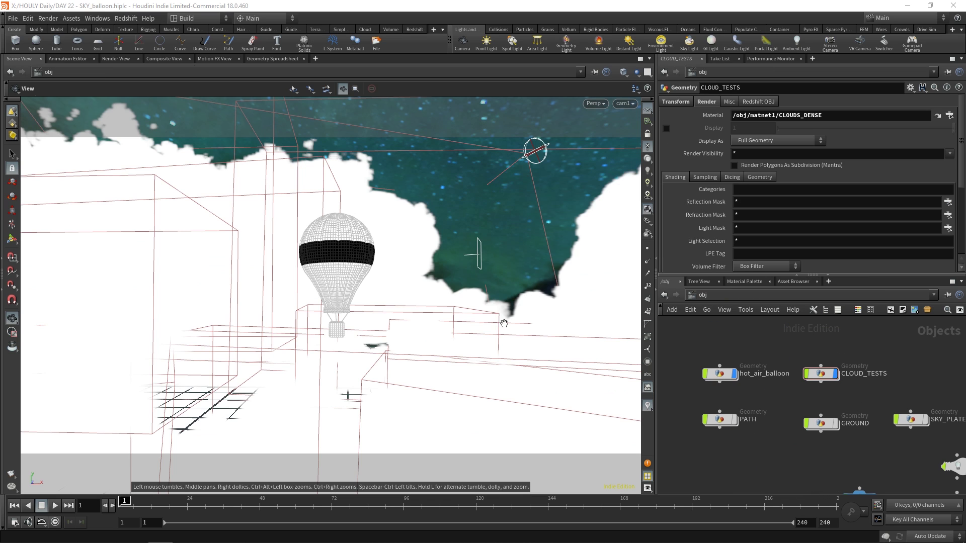
right_drag(405, 257, 240, 330)
drag(241, 329, 508, 352)
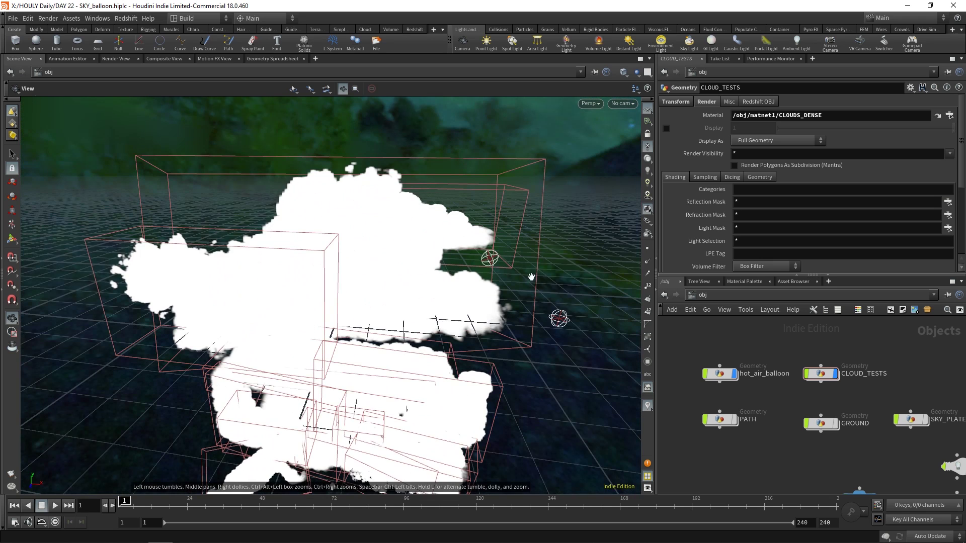
click(622, 103)
click(636, 149)
- Open the CLOUDS_DENSE material in matnet1 and inspect the scatter and absorption parameters of Volume2
middle_drag(876, 375, 736, 365)
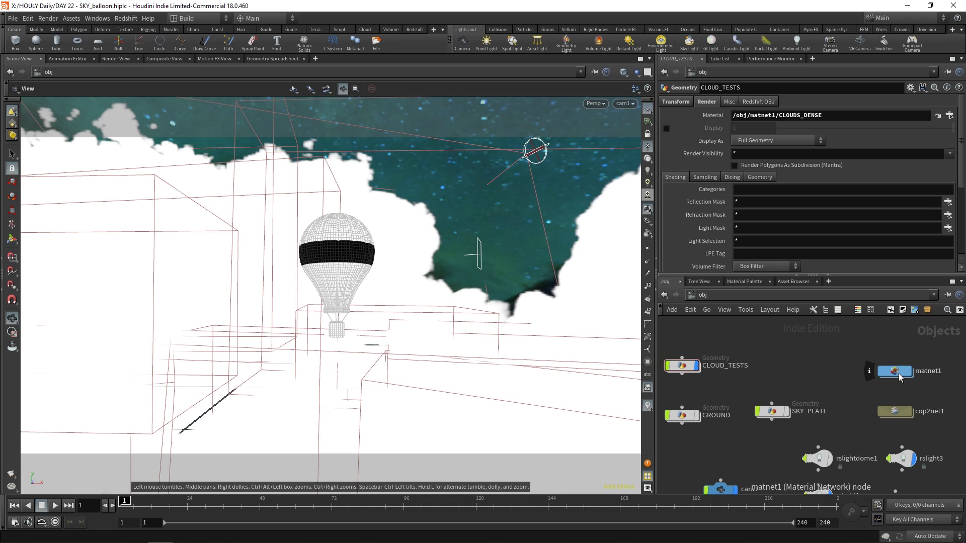
double_click(900, 376)
middle_drag(882, 385, 869, 388)
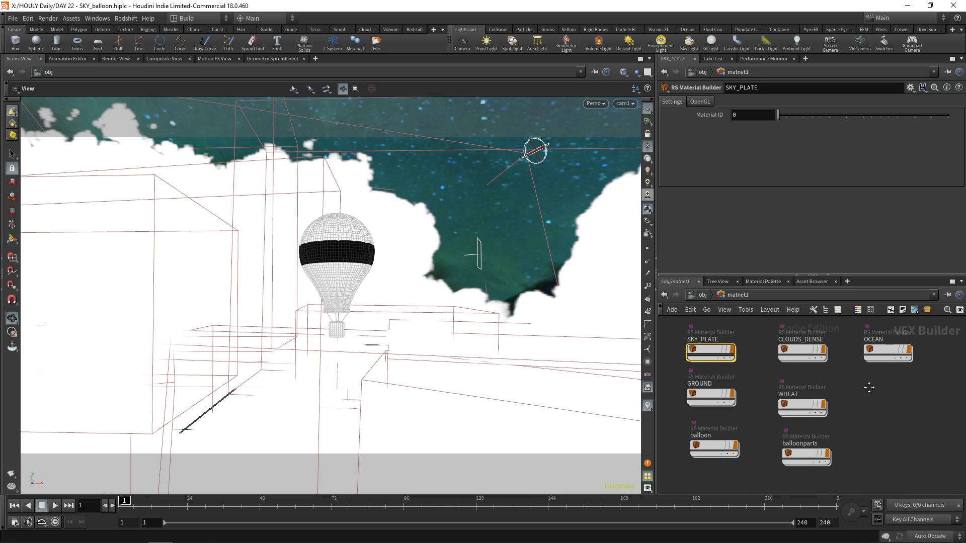
double_click(800, 351)
click(739, 433)
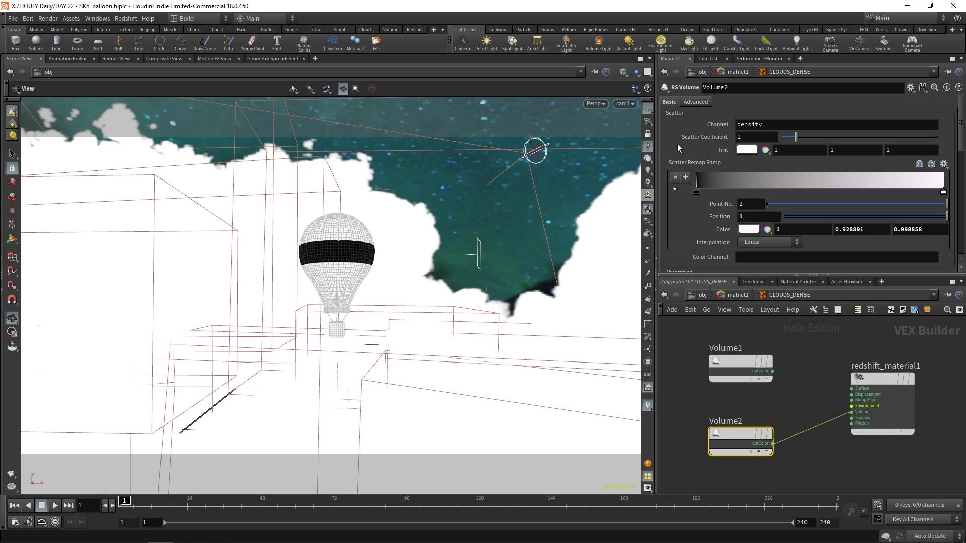
scroll(704, 171, down, 3)
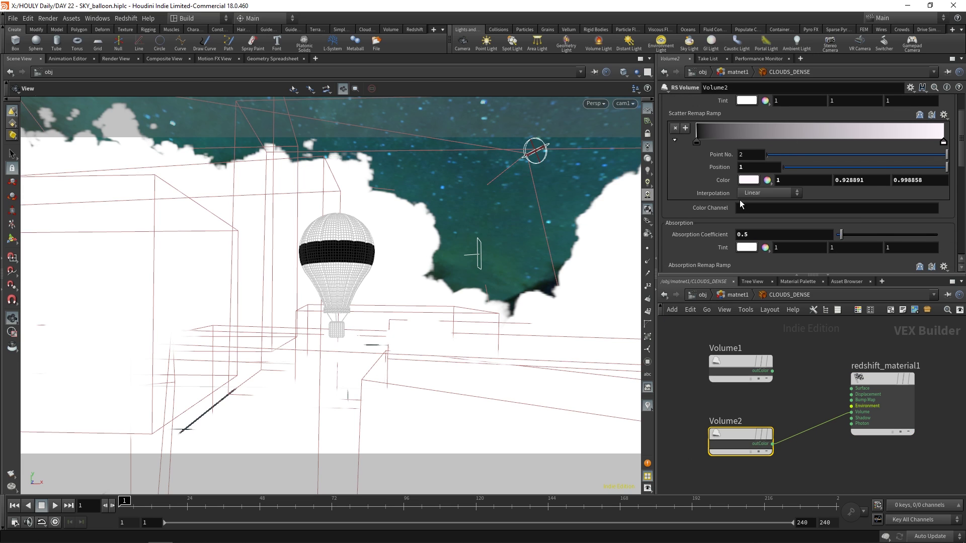
- Reopen CLOUDS_DENSE from matnet1, examine Volume2's scatter ramp and absorption coefficient against the clouds, and restore the cam1 view
click(733, 73)
middle_drag(870, 391, 863, 372)
scroll(863, 373, down, 3)
double_click(811, 346)
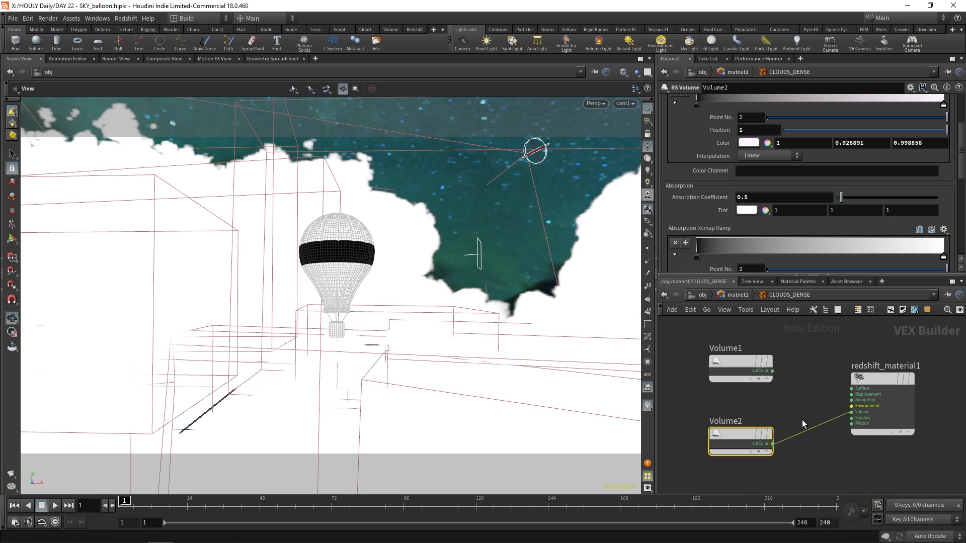
scroll(719, 138, up, 3)
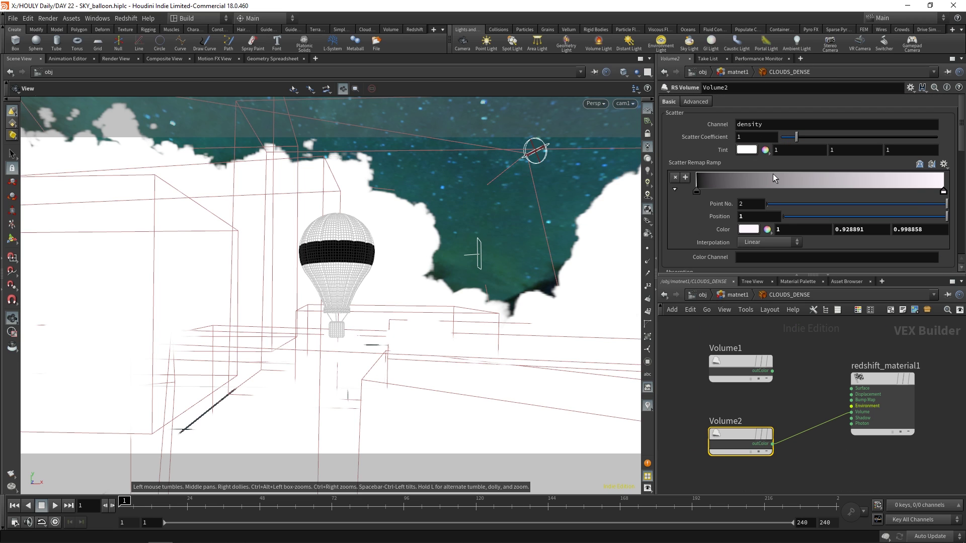
scroll(710, 217, down, 3)
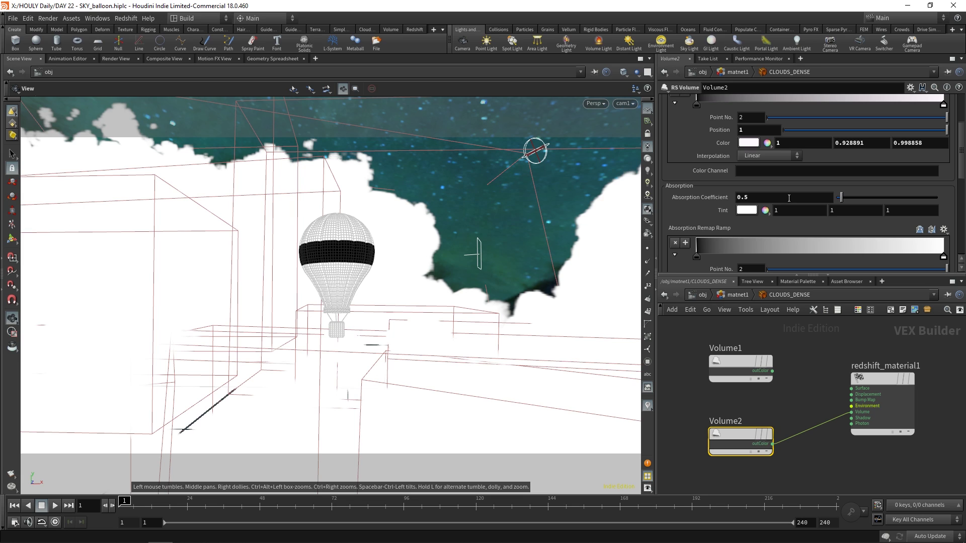
scroll(738, 203, up, 3)
scroll(734, 151, down, 1)
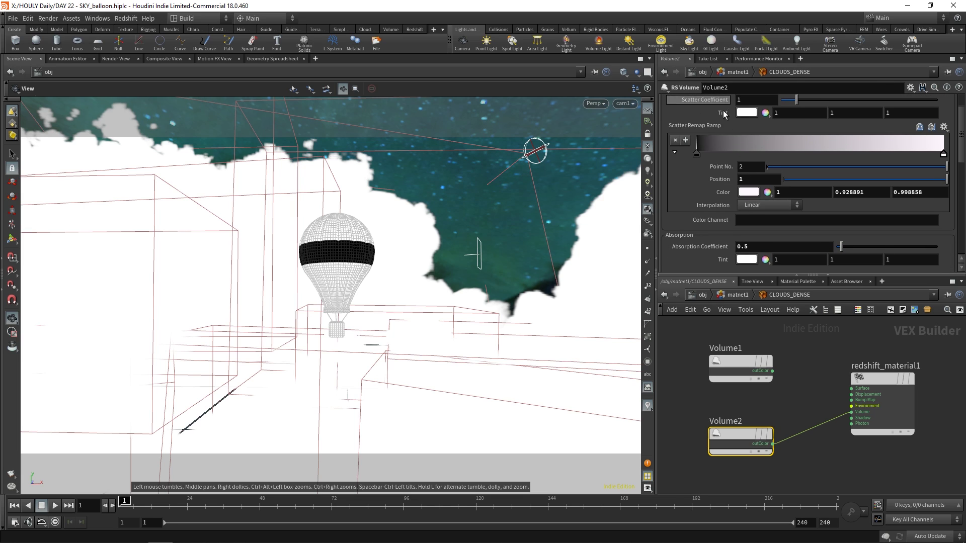
scroll(733, 103, down, 1)
scroll(725, 120, up, 2)
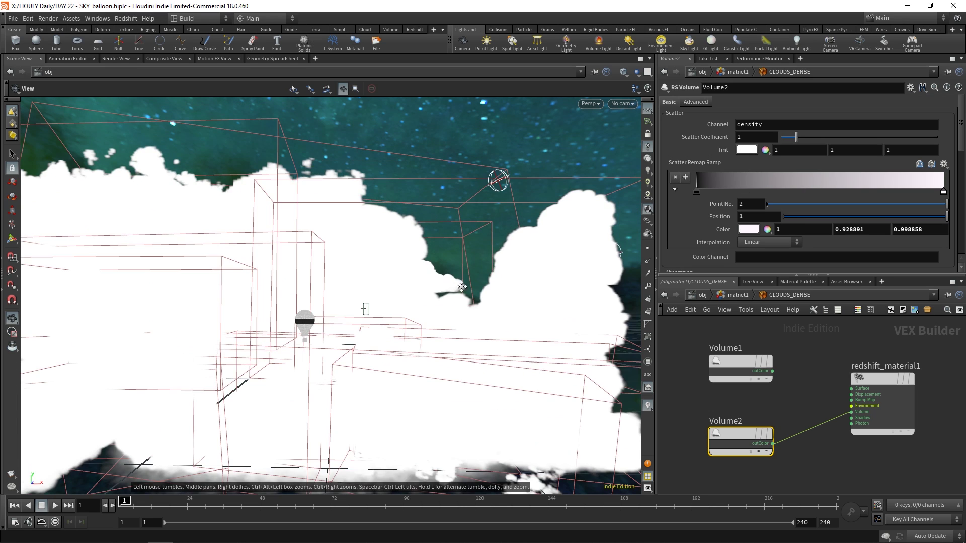
scroll(714, 224, down, 2)
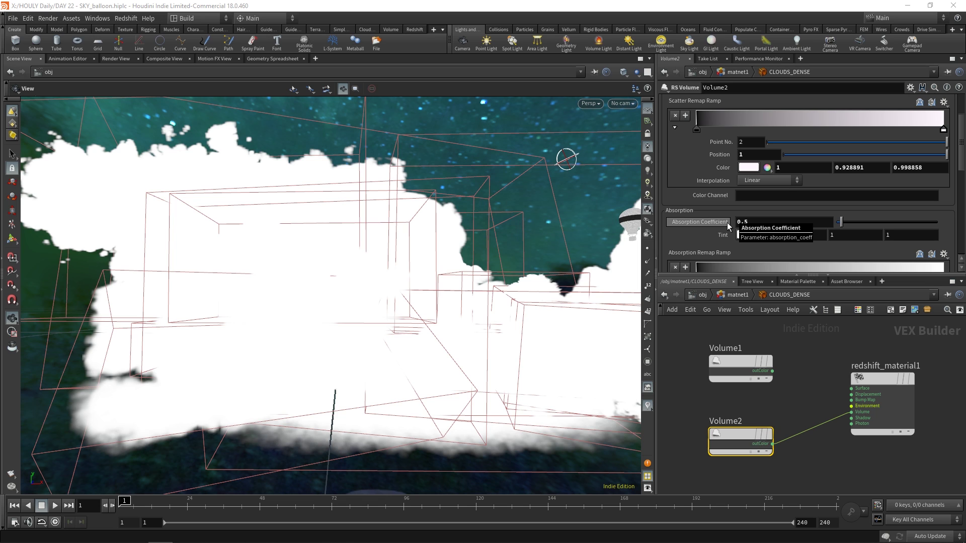
click(623, 103)
click(630, 151)
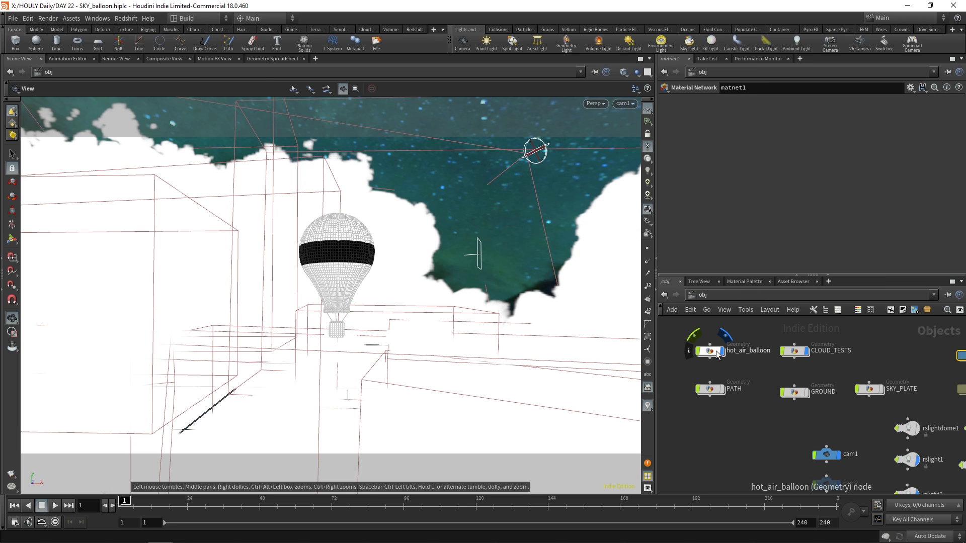
- Open the hot_air_balloon geometry and examine the balloon model from different angles and distances
double_click(713, 353)
drag(312, 280, 418, 261)
scroll(342, 251, up, 6)
scroll(347, 263, down, 6)
middle_drag(287, 312, 384, 278)
scroll(386, 279, down, 2)
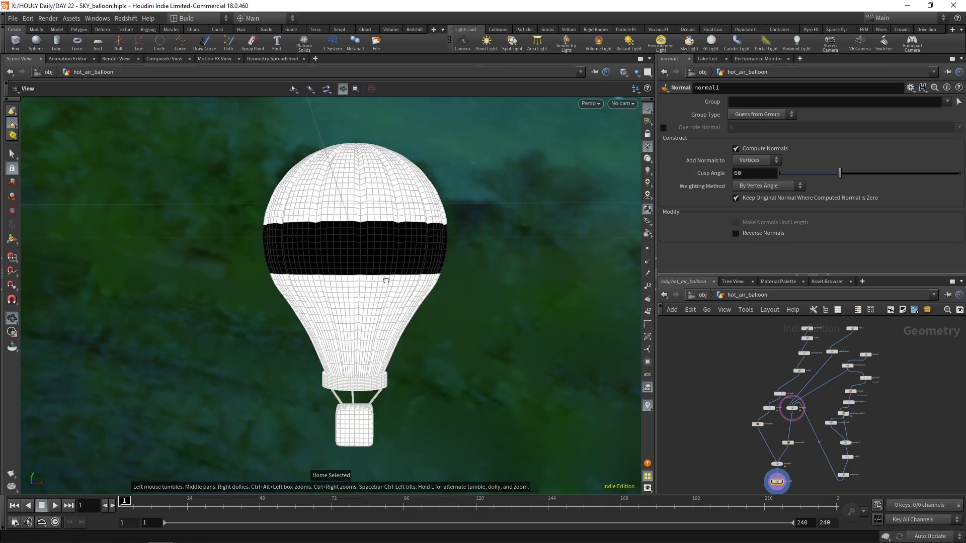
scroll(811, 424, up, 5)
drag(403, 287, 368, 296)
drag(320, 318, 379, 222)
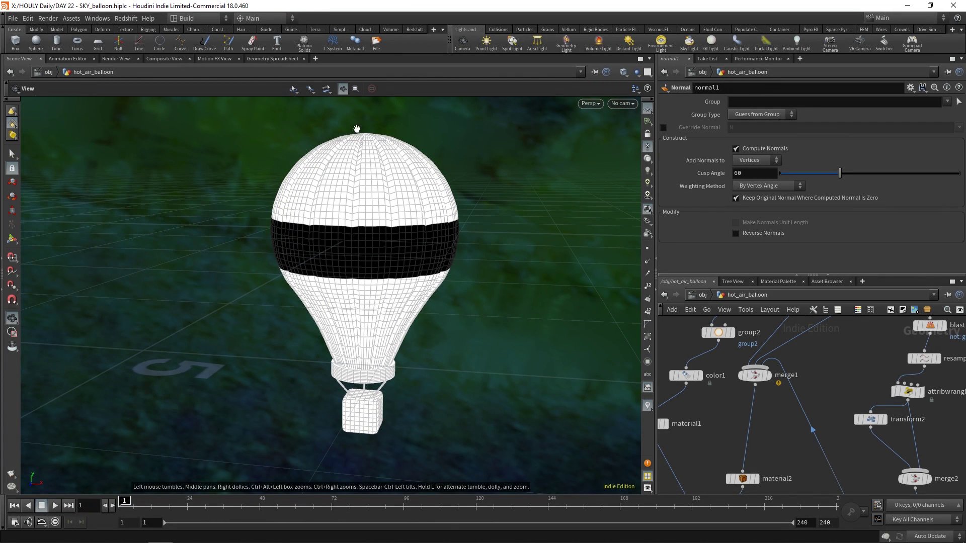
- Return to the object level and view the scene through cam1
key(u)
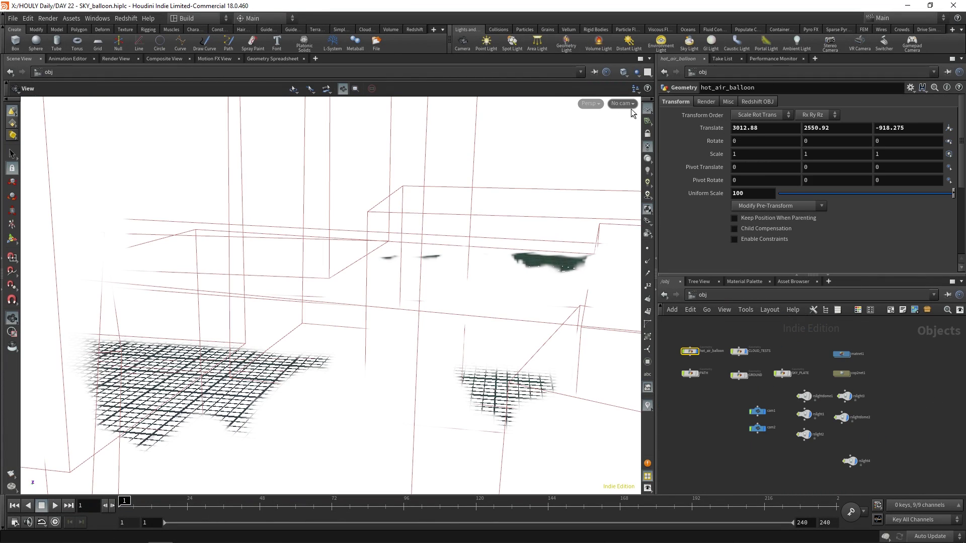
click(631, 105)
click(674, 151)
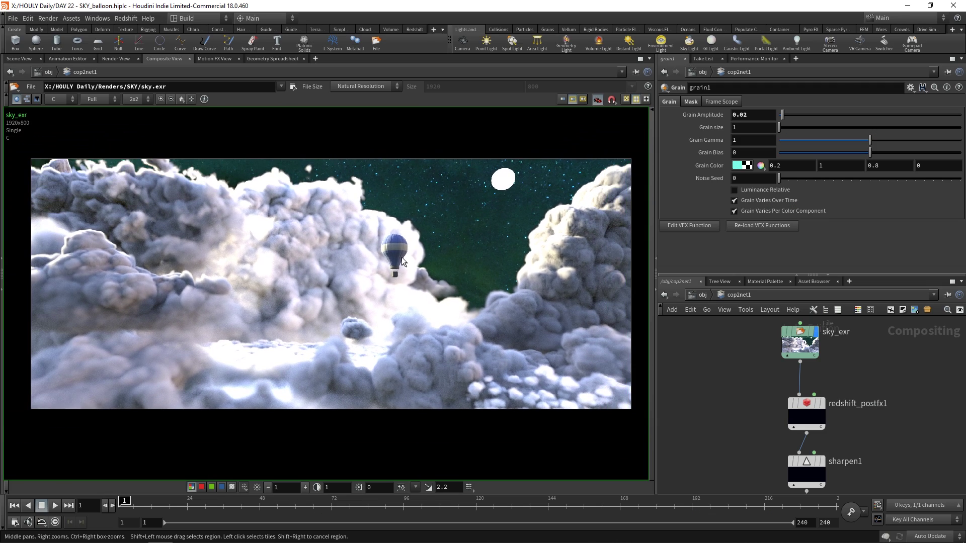
- Examine the sky_exr render in cop2net1 closely, covering the clouds, the balloon and the night sky
scroll(401, 263, up, 2)
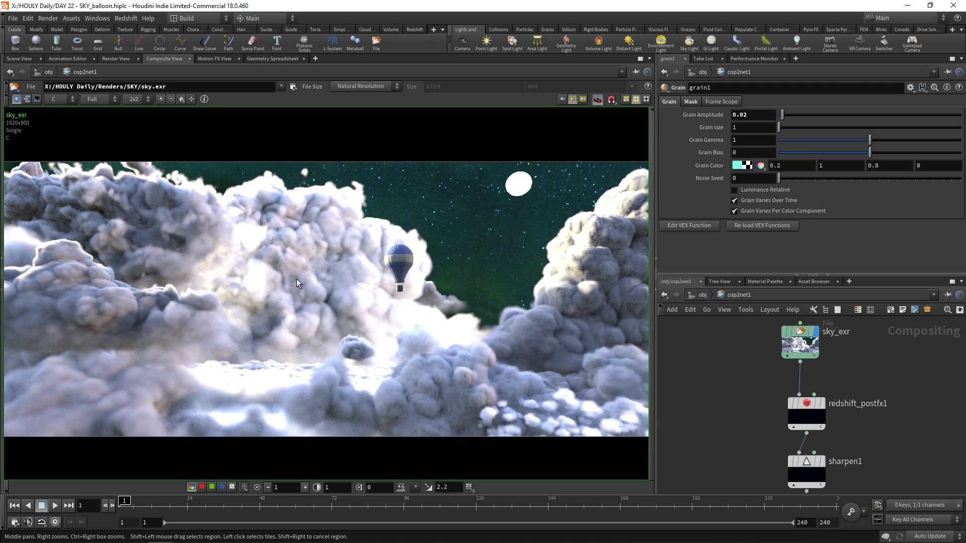
scroll(571, 334, up, 5)
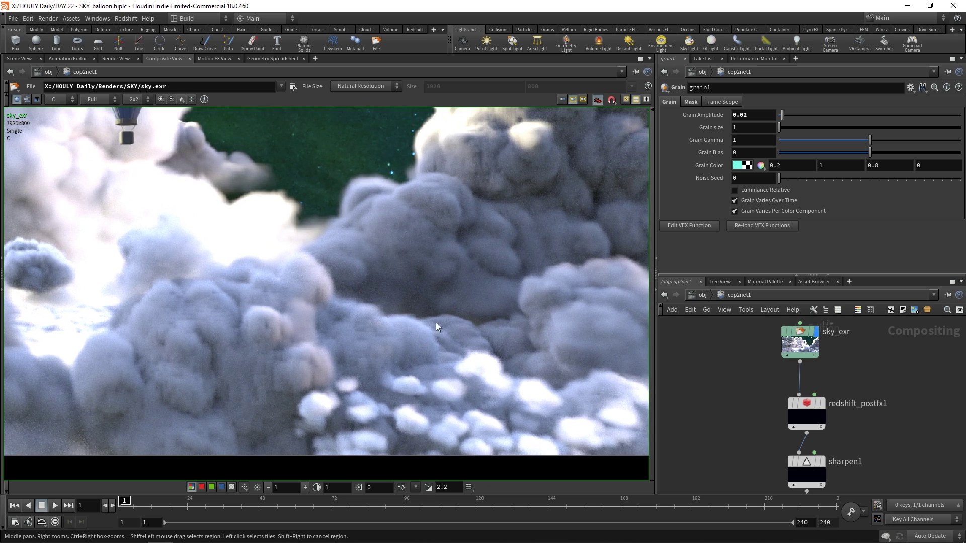
scroll(436, 322, down, 1)
mouse_move(301, 298)
middle_down()
mouse_move(413, 296)
mouse_move(558, 328)
middle_up()
middle_drag(247, 281, 543, 397)
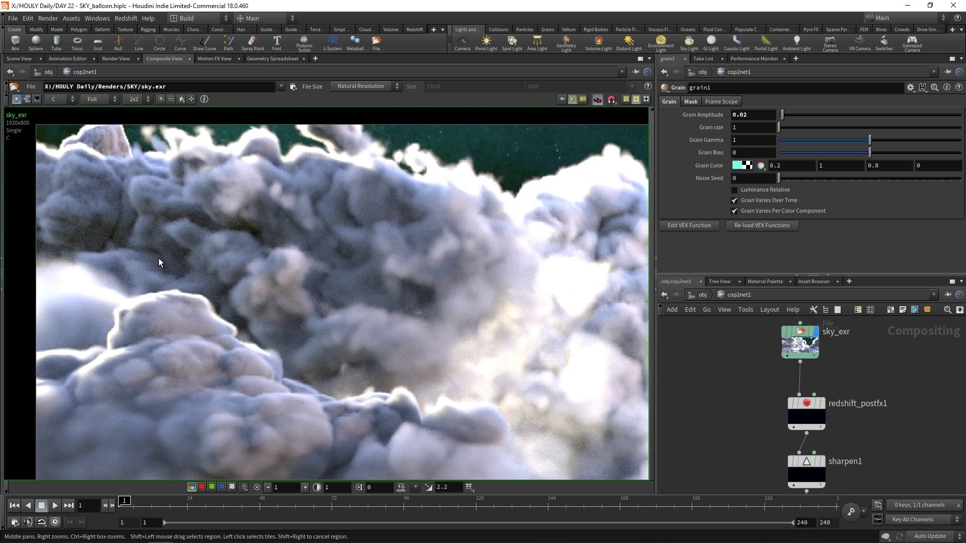
scroll(458, 335, down, 5)
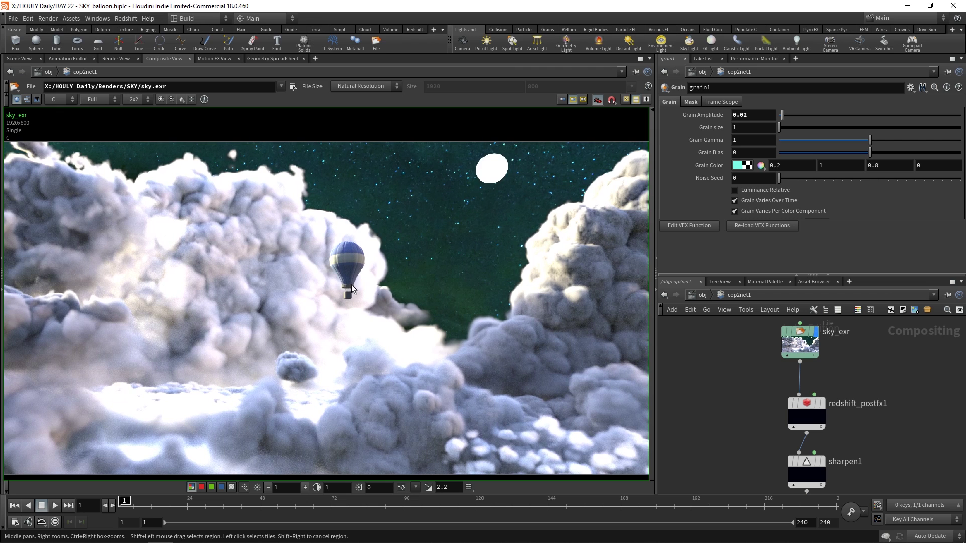
middle_drag(351, 285, 220, 269)
scroll(408, 294, up, 1)
middle_drag(271, 254, 336, 272)
scroll(352, 270, down, 1)
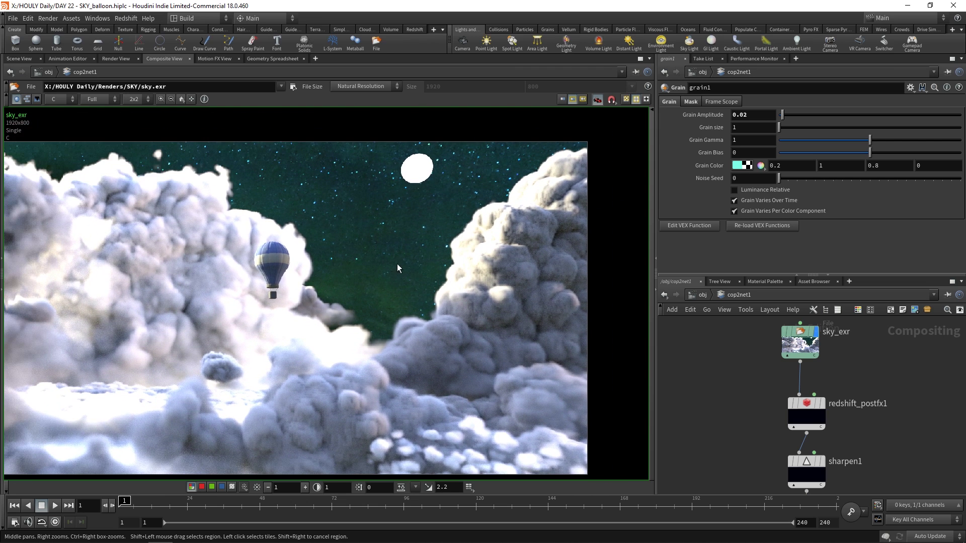
middle_drag(397, 264, 466, 263)
scroll(405, 289, up, 1)
middle_drag(404, 285, 349, 296)
scroll(350, 296, down, 2)
scroll(464, 304, up, 1)
middle_drag(299, 267, 403, 293)
scroll(400, 295, down, 1)
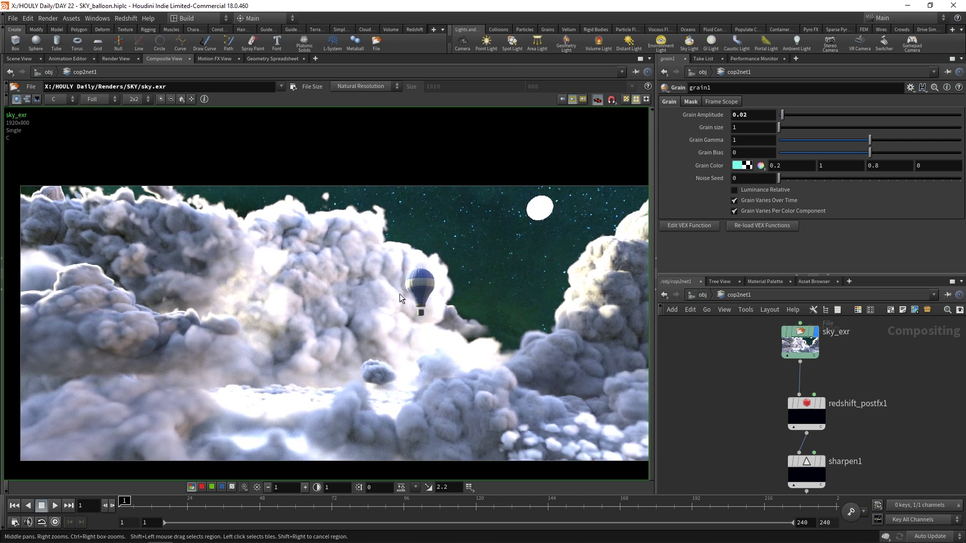
mouse_move(207, 289)
middle_down()
mouse_move(118, 280)
mouse_move(198, 292)
middle_up()
scroll(850, 397, down, 1)
- Display the redshift_postfx1 result and inspect its Photographic Exposure film and tone mapping settings
middle_drag(850, 397, 820, 370)
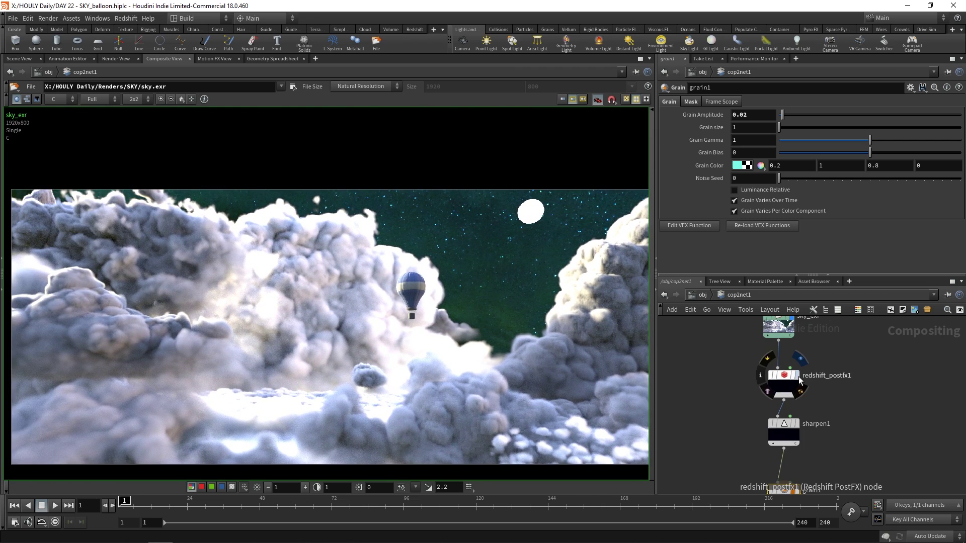
click(797, 375)
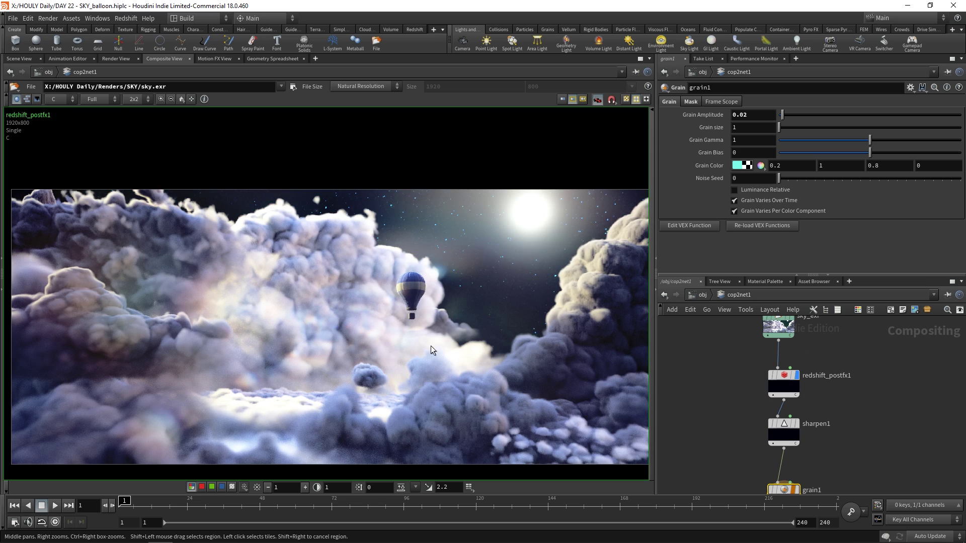
middle_drag(372, 317, 360, 317)
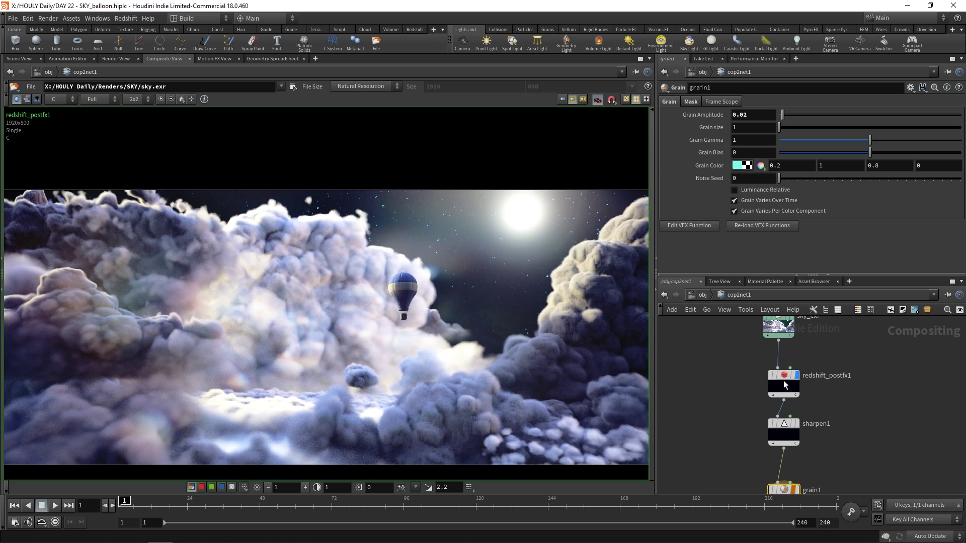
click(783, 385)
click(716, 115)
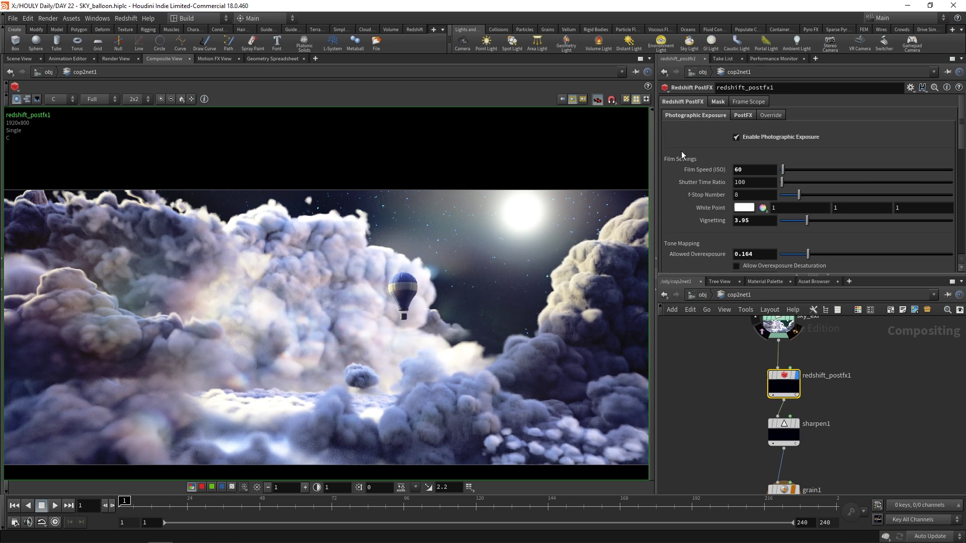
scroll(702, 173, down, 3)
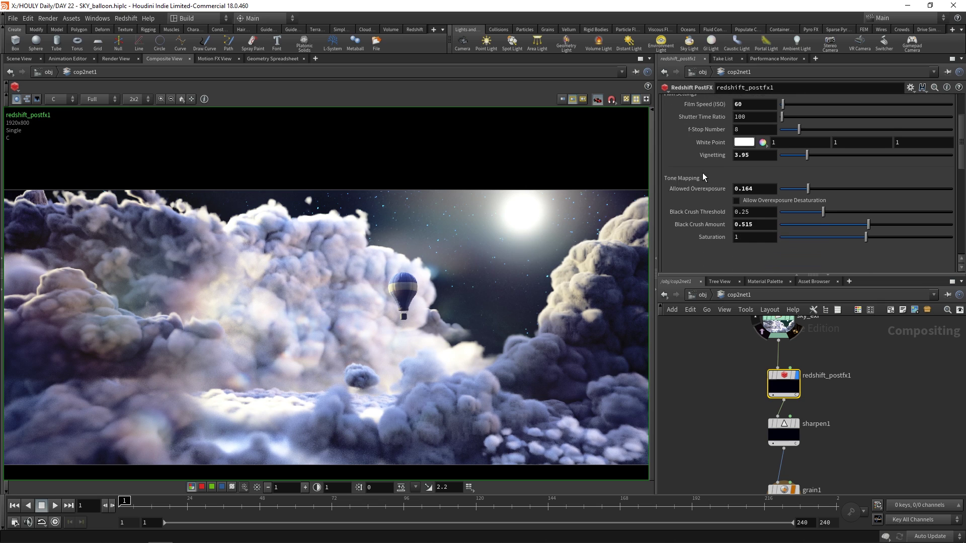
scroll(702, 173, up, 3)
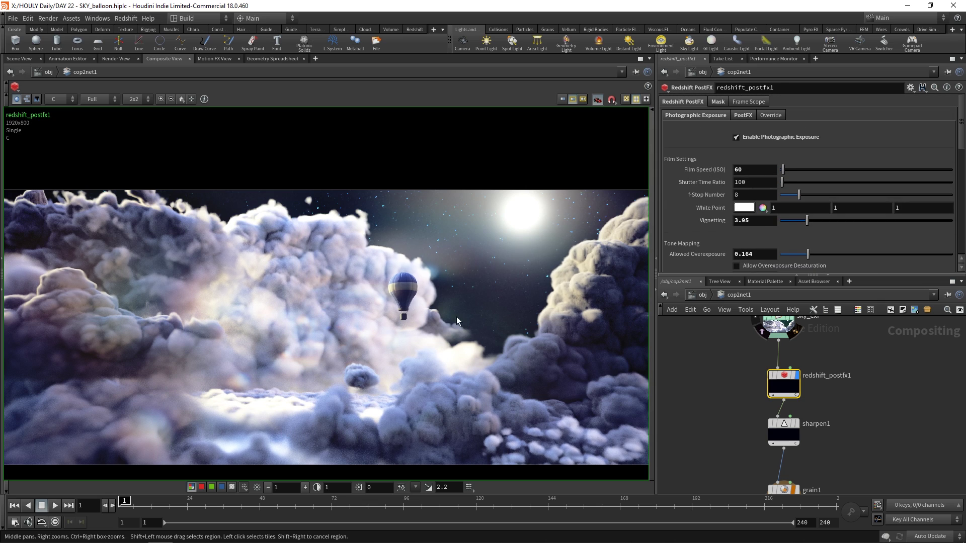
- Display the sharpen1 result in the compositing view
scroll(800, 420, up, 1)
middle_drag(830, 482, 791, 392)
click(787, 398)
- Display the grain1 result, show its parameters and examine the composited image up close
scroll(765, 394, down, 1)
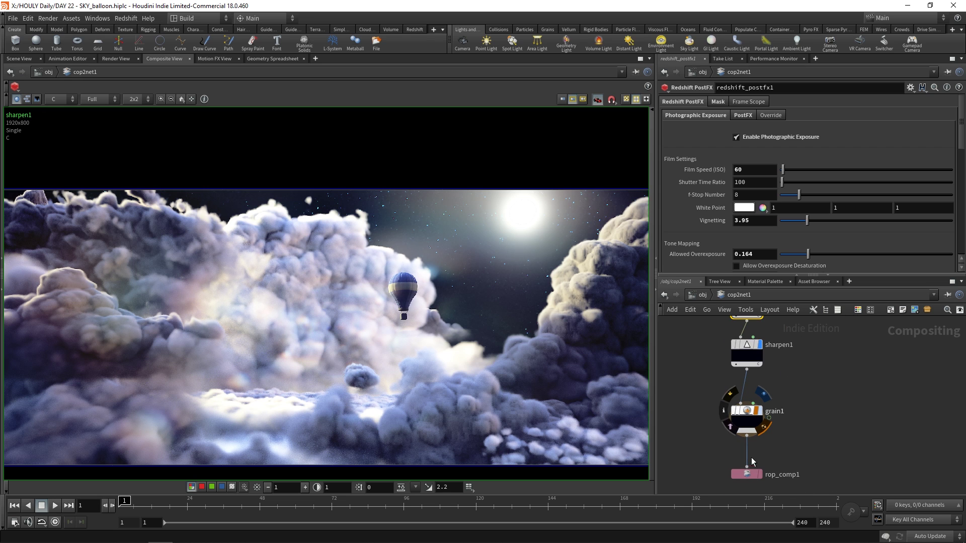
click(760, 411)
click(749, 423)
right_drag(384, 378, 359, 330)
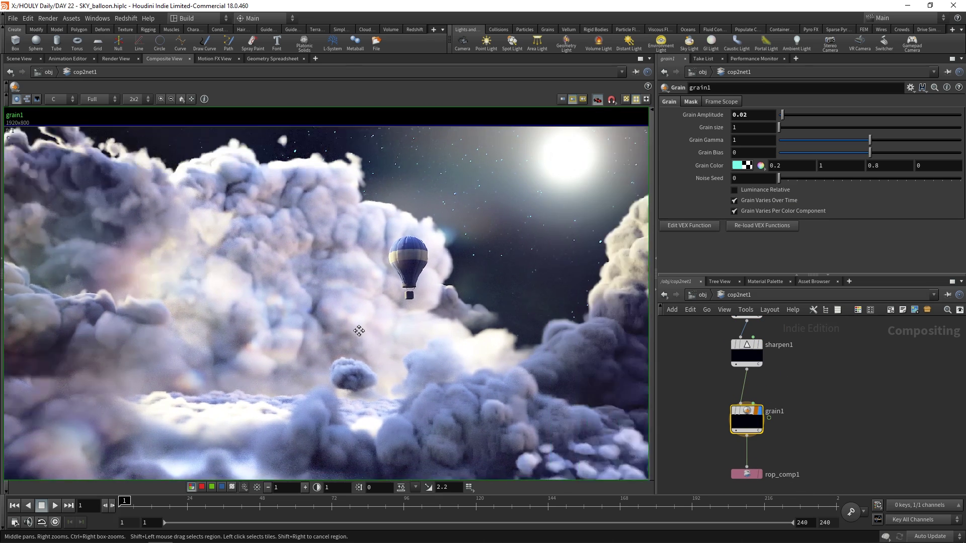
- Examine the final grain1 composite both as a whole and up close, covering the clouds, the fine grain, the balloon and the moonlit sky
scroll(359, 331, down, 2)
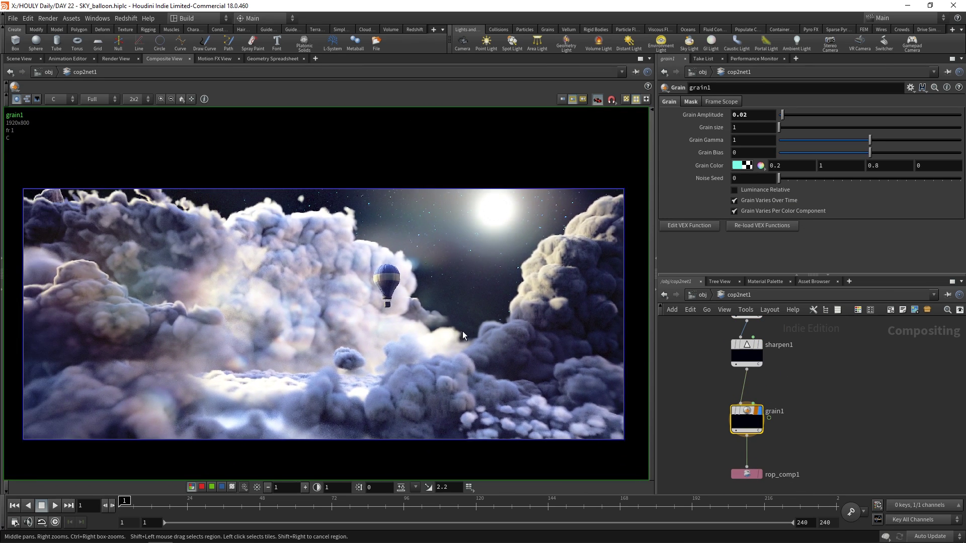
scroll(463, 335, up, 3)
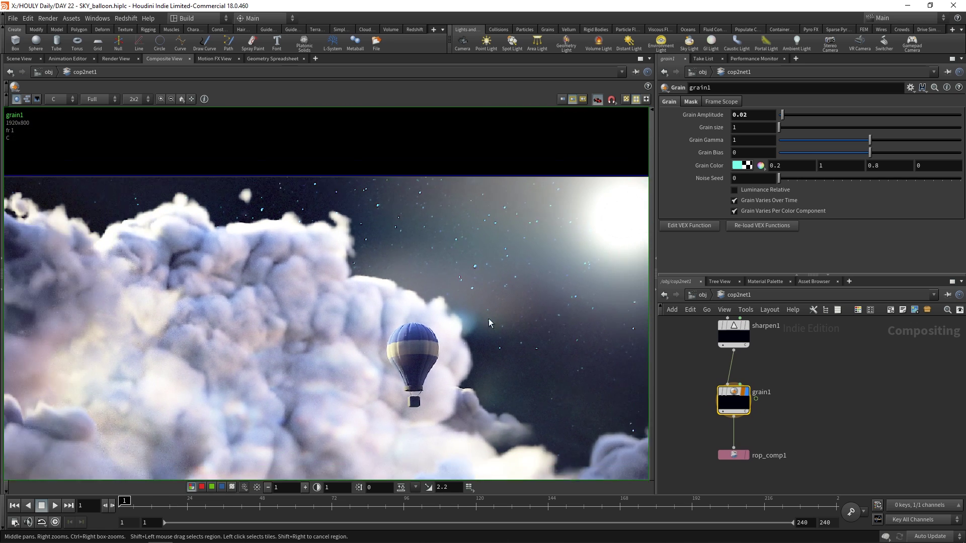
scroll(488, 318, down, 2)
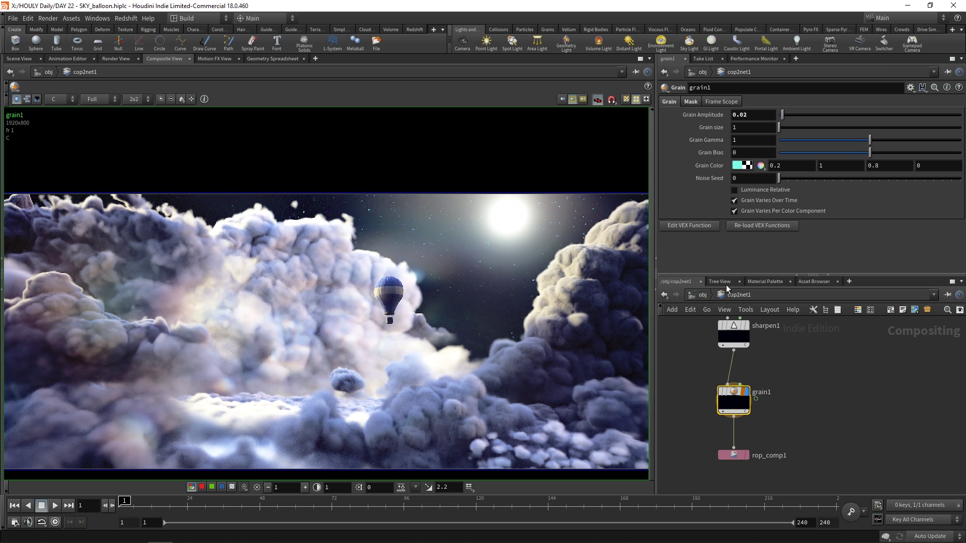
scroll(427, 278, up, 3)
scroll(427, 278, up, 6)
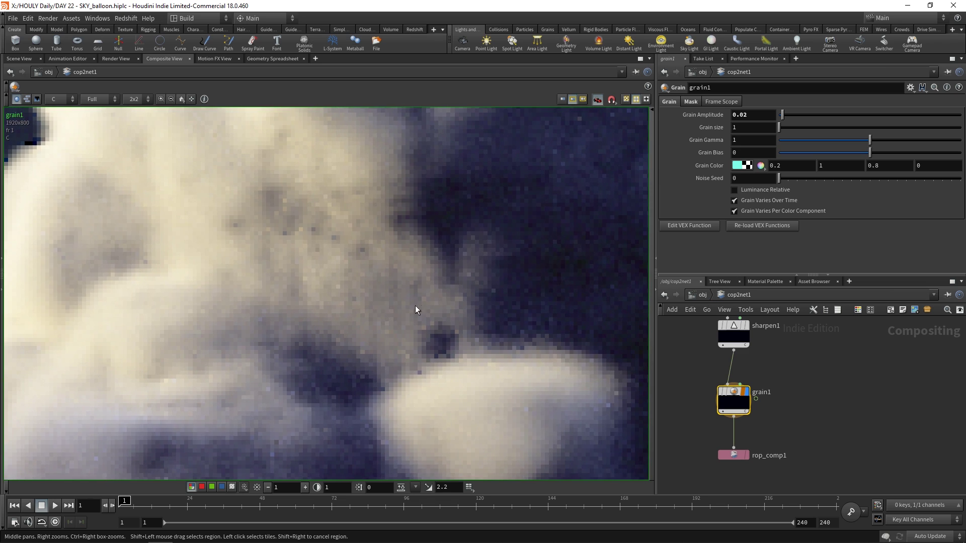
scroll(356, 385, down, 4)
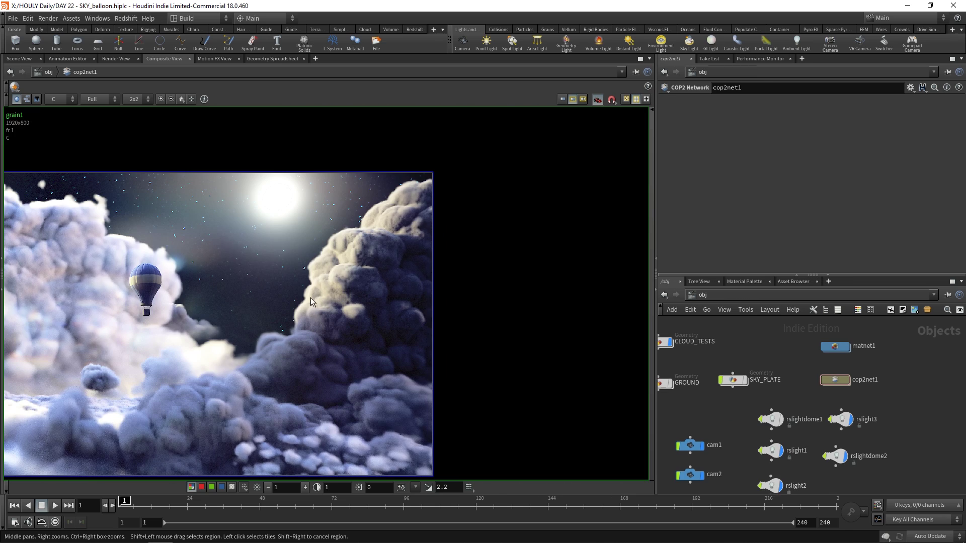
scroll(310, 297, up, 4)
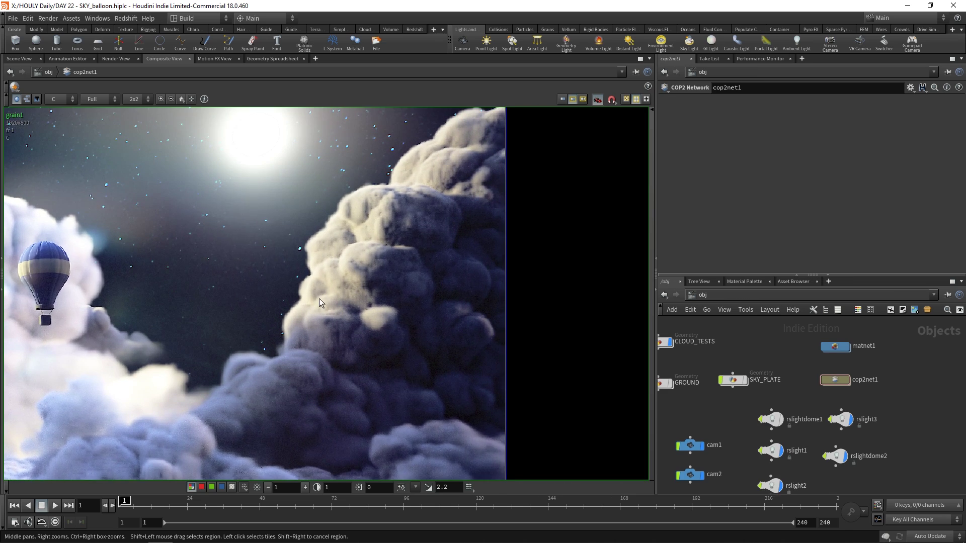
scroll(303, 264, down, 5)
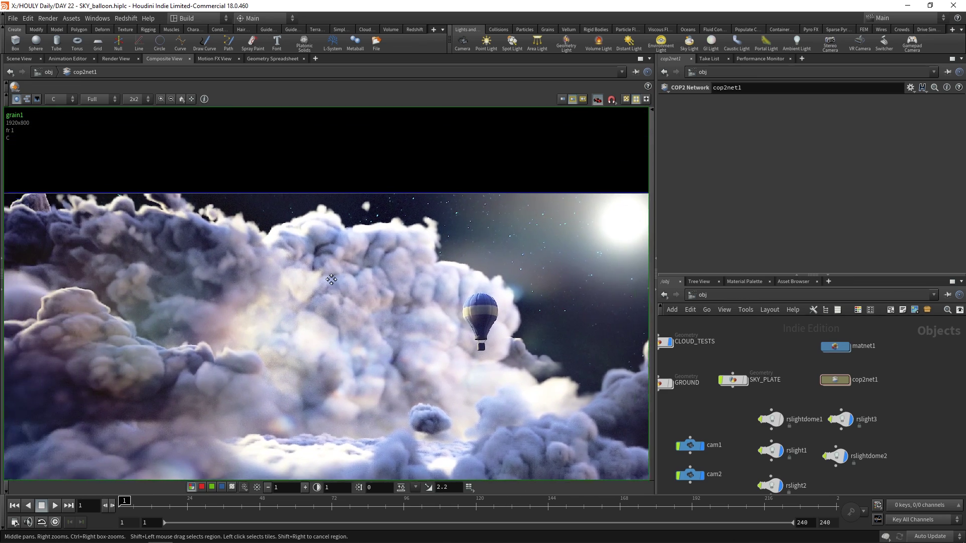
middle_drag(331, 279, 302, 257)
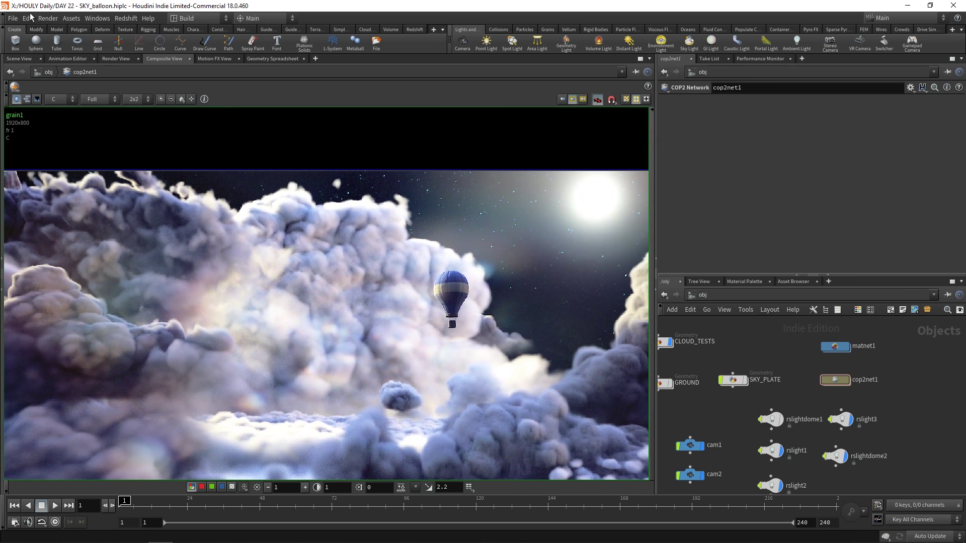